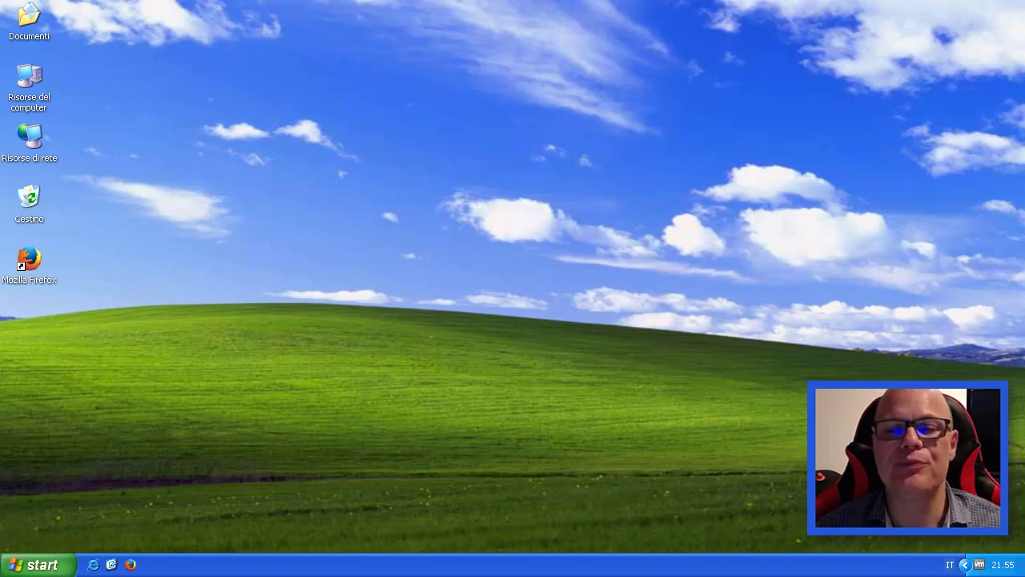
- Launch PowerPoint 2007 and switch the first slide to the blank Vuota layout
click(318, 212)
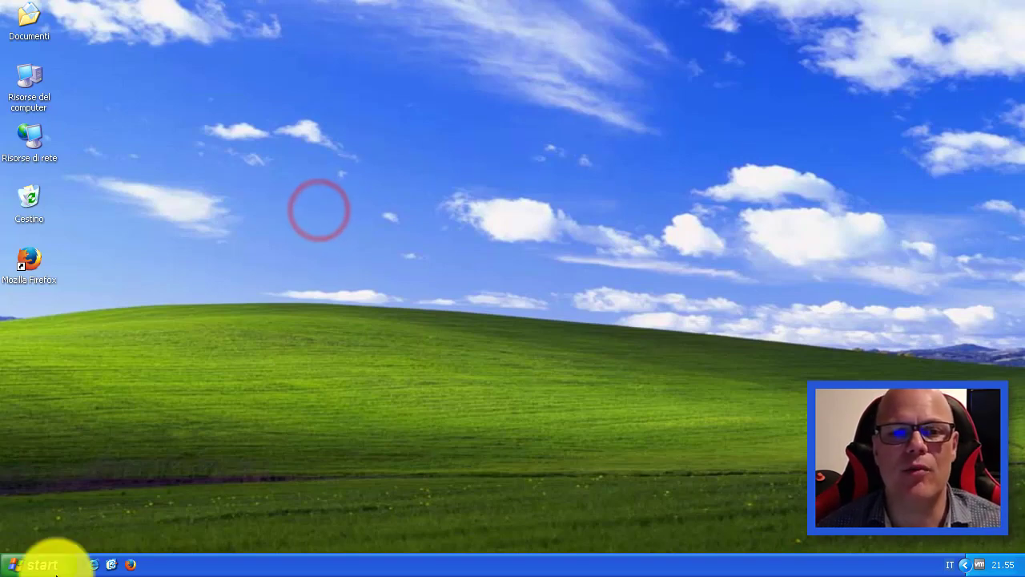
click(33, 566)
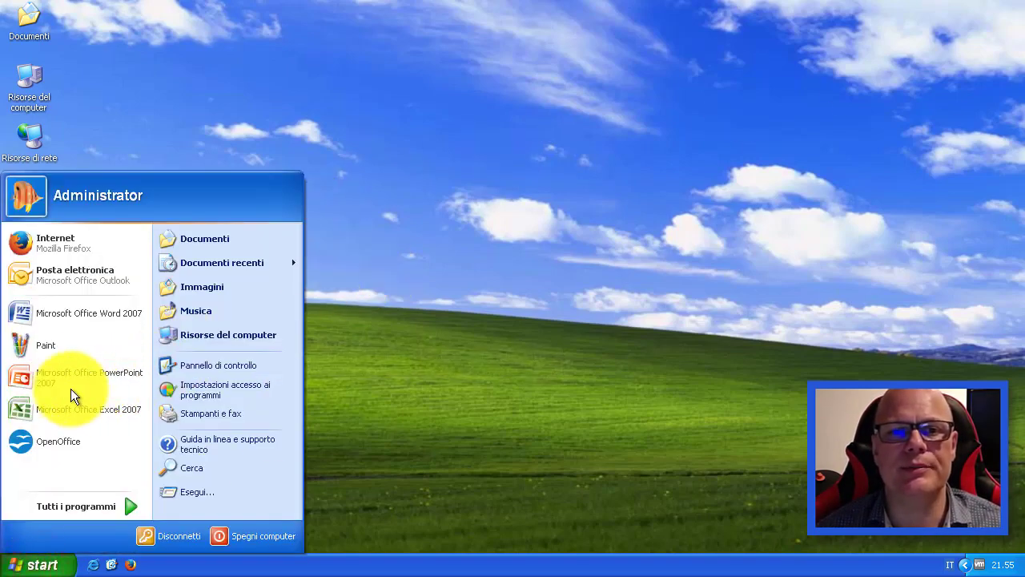
drag(70, 388, 51, 380)
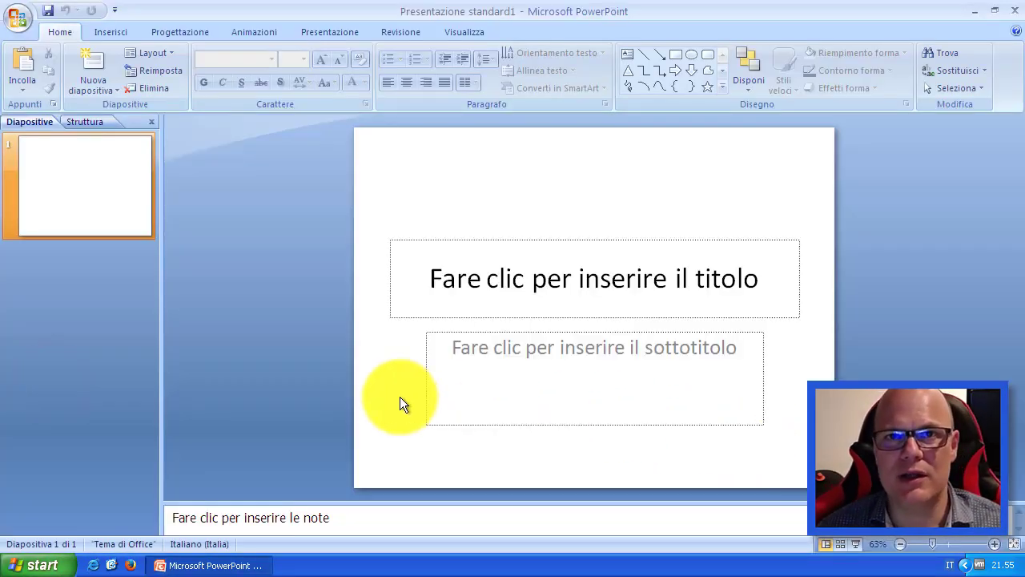
click(169, 50)
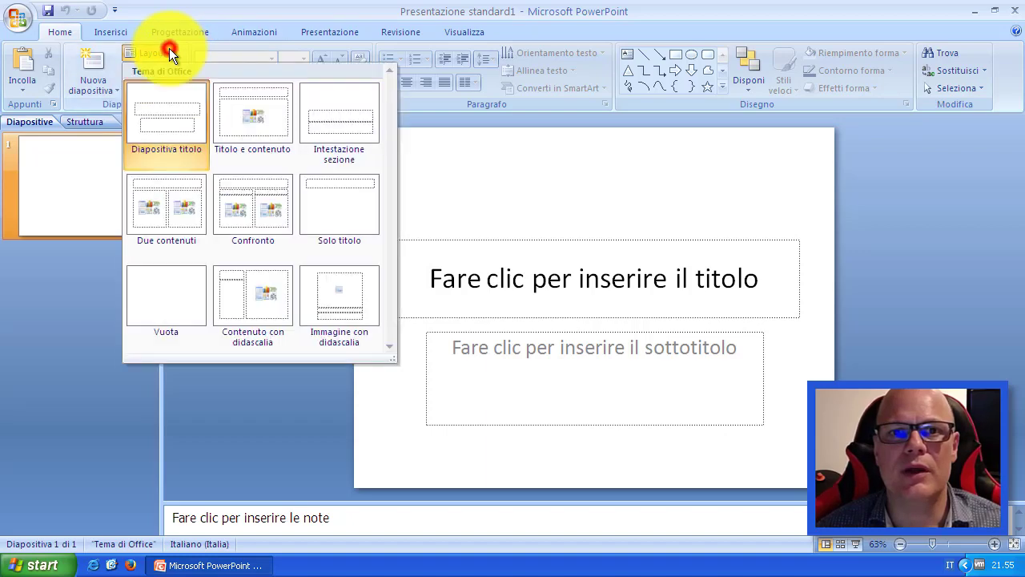
click(146, 295)
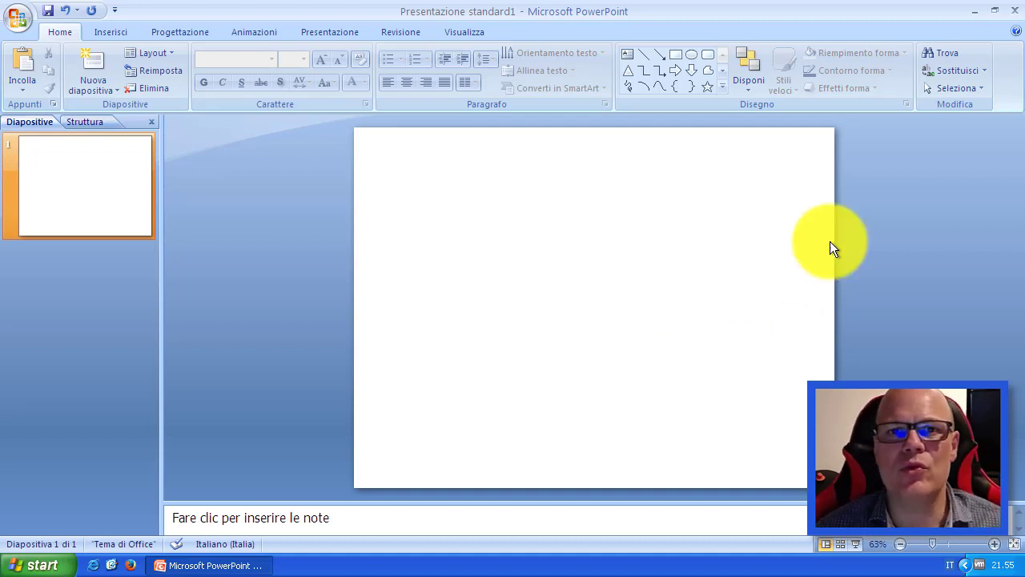
- Draw a large blue oval circle across the slide centre, then bring up the ClipArt pane
click(119, 35)
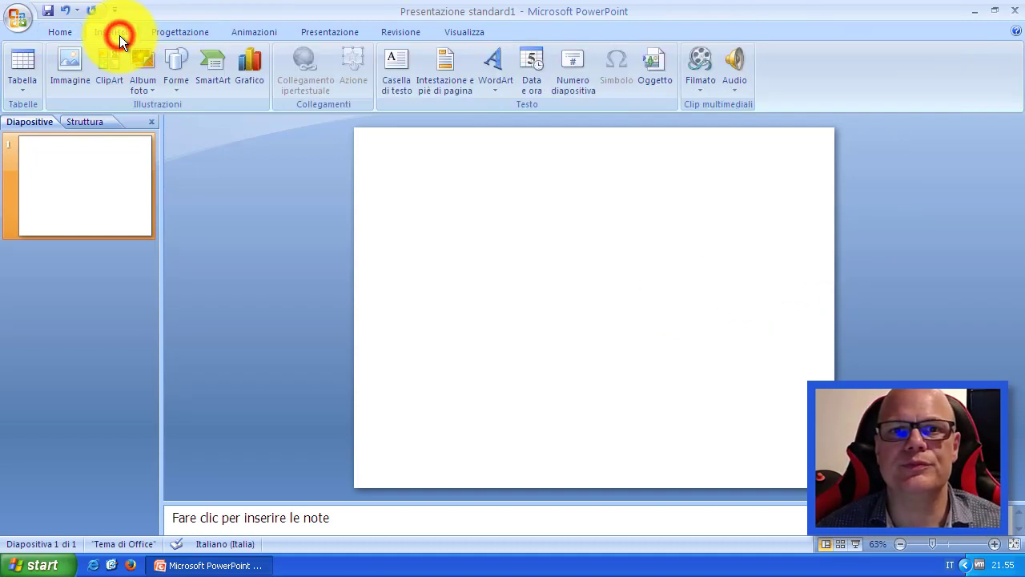
click(185, 84)
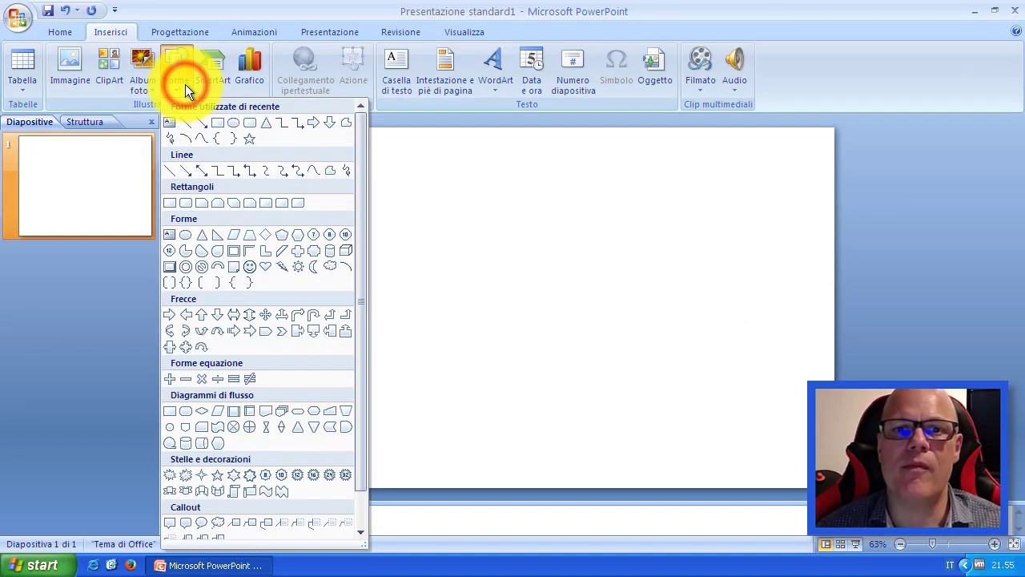
click(235, 122)
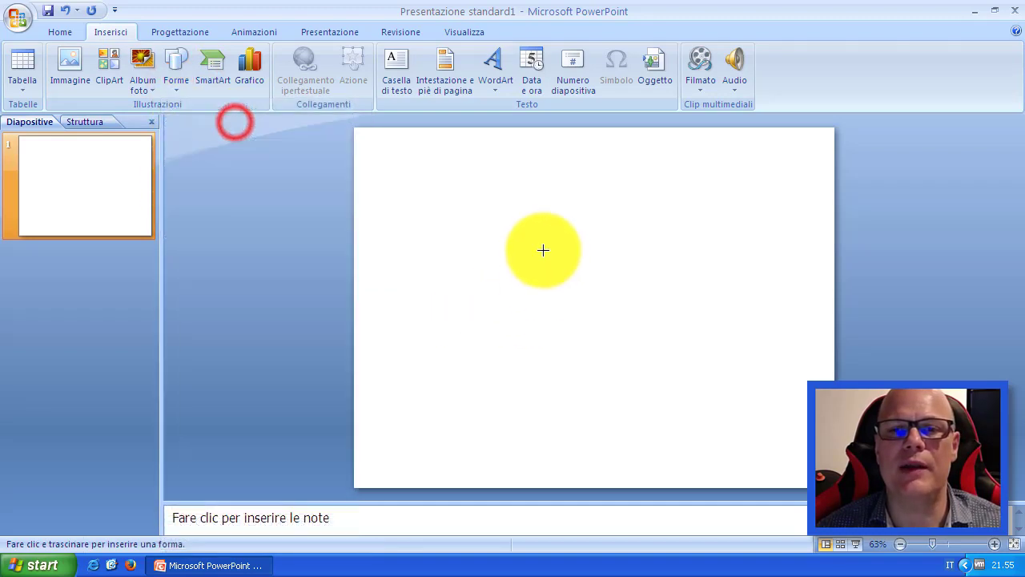
drag(425, 179, 678, 432)
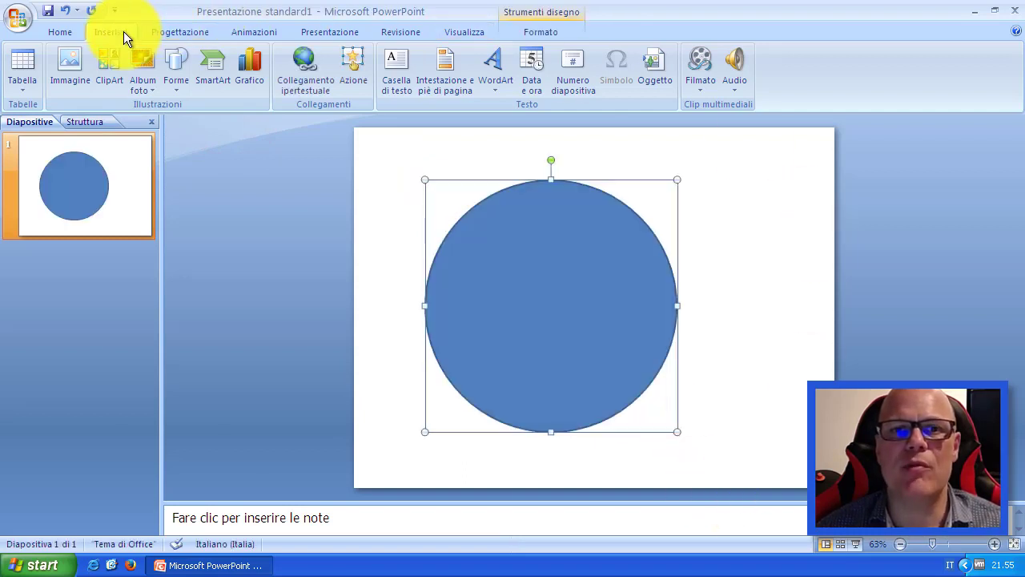
click(107, 76)
text(CANE)
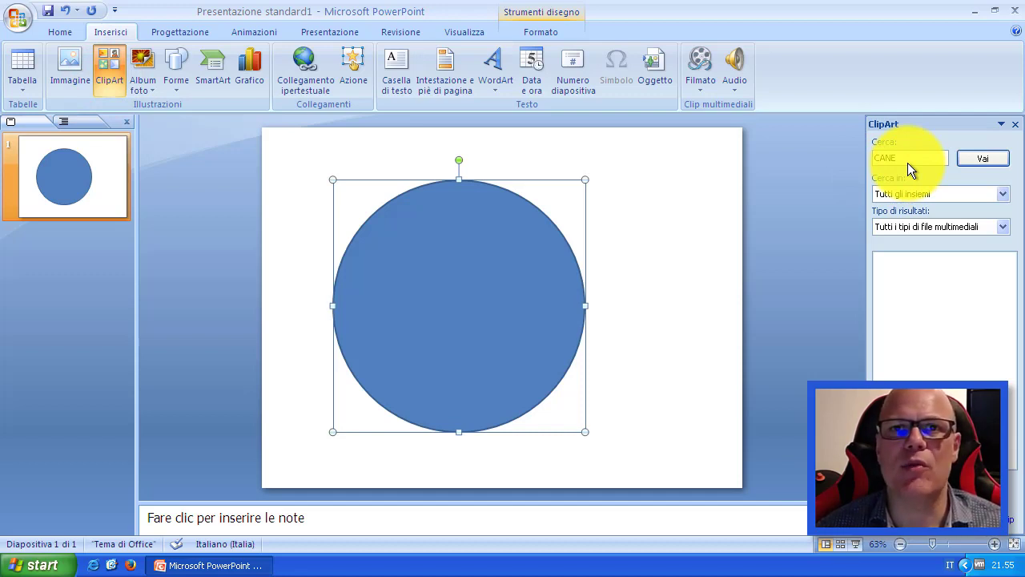
- Search clip art for CANE, insert the veterinarian picture, enlarge it and arrange it beside the circle
click(981, 158)
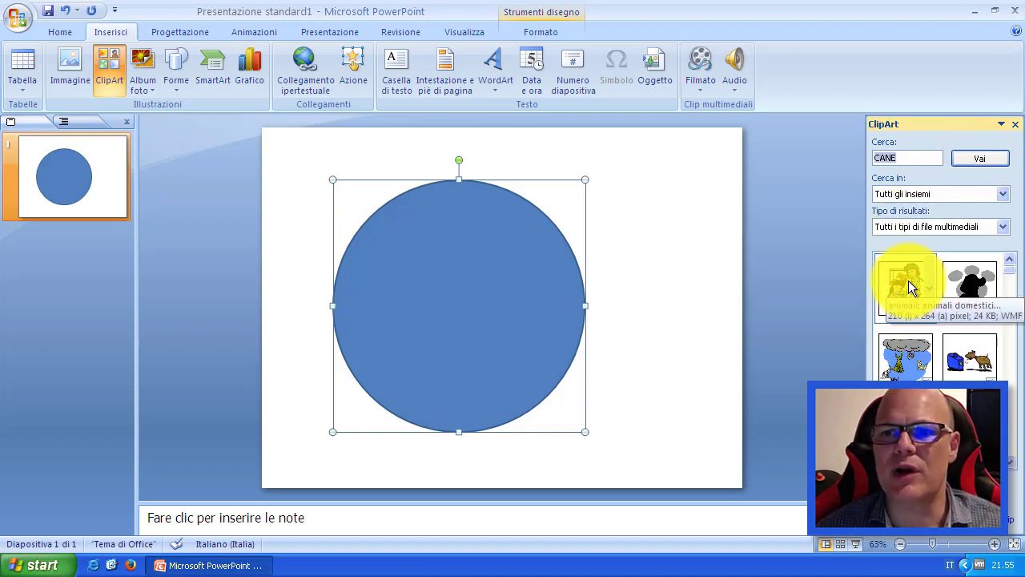
click(908, 281)
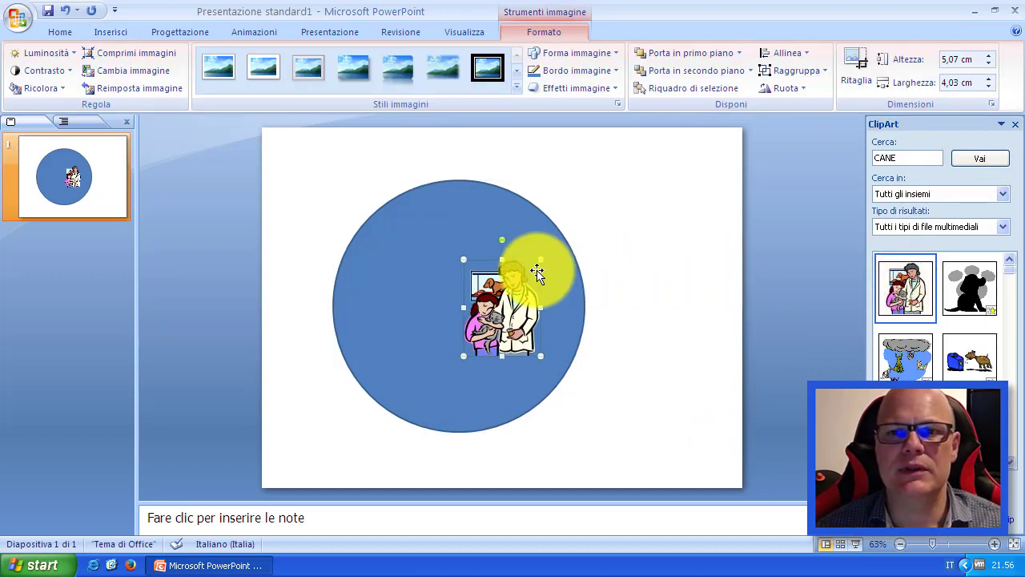
drag(541, 259, 634, 142)
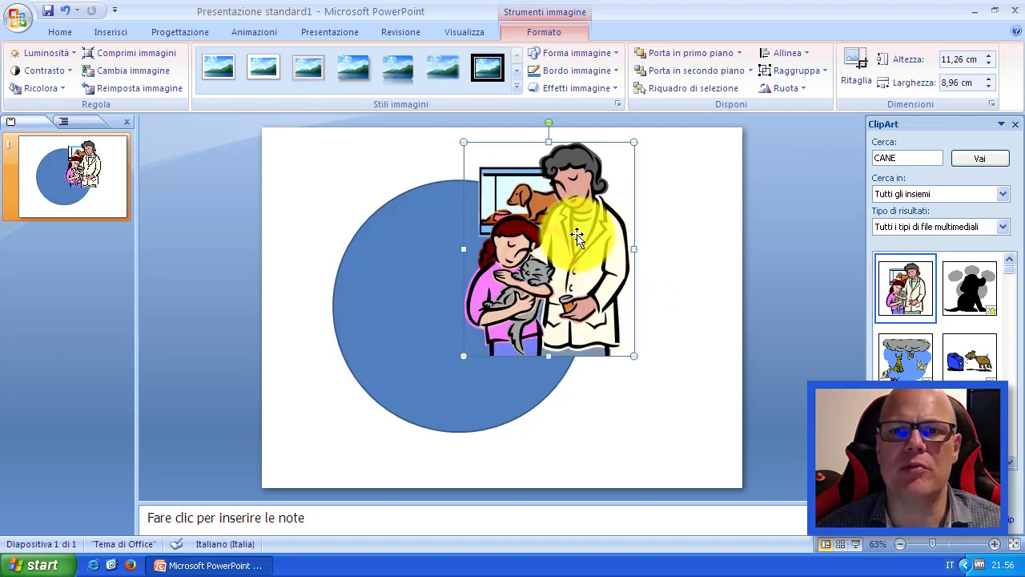
mouse_move(577, 236)
mouse_down()
mouse_move(502, 289)
mouse_move(582, 309)
mouse_up()
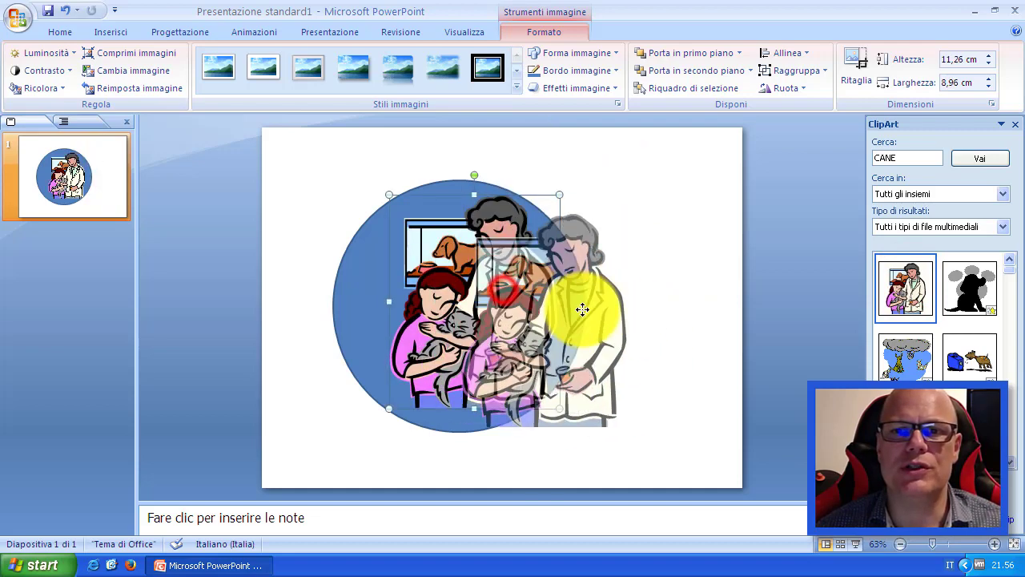
click(373, 309)
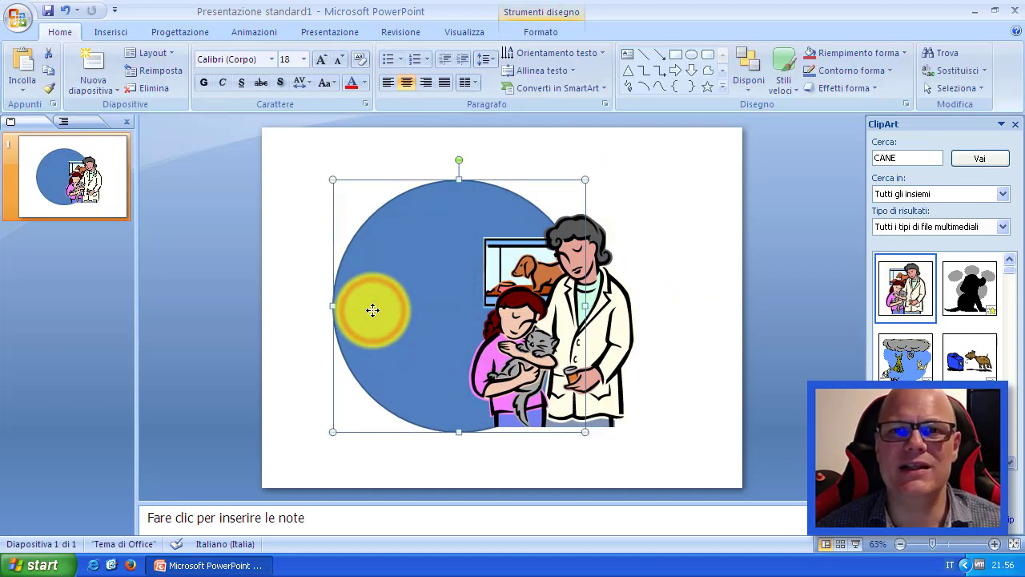
drag(373, 309, 334, 275)
mouse_move(590, 365)
mouse_down()
mouse_move(649, 320)
mouse_move(705, 320)
mouse_up()
drag(400, 253, 412, 290)
- Delete both the clip art picture and the blue circle from the slide
click(641, 296)
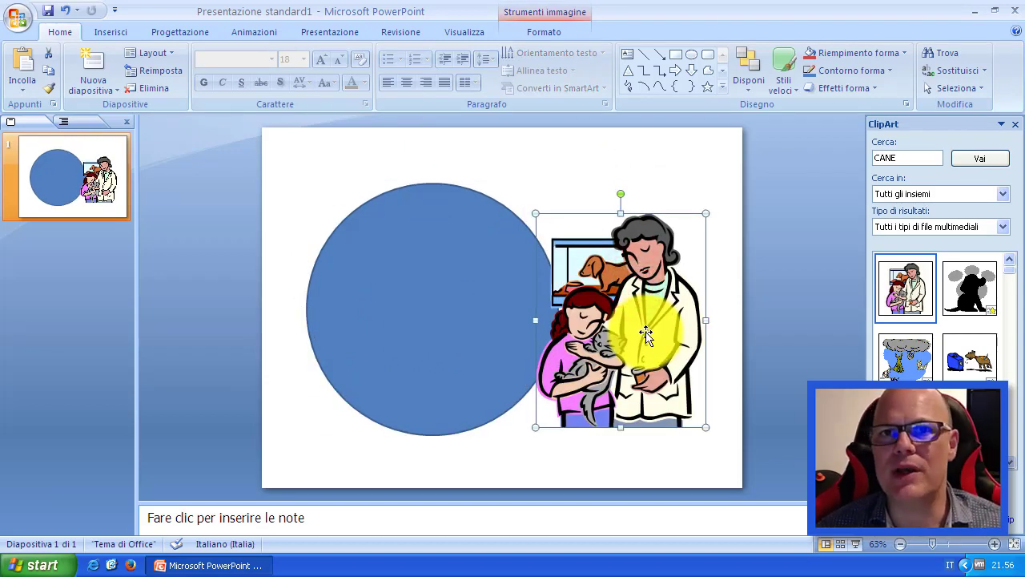
key(Delete)
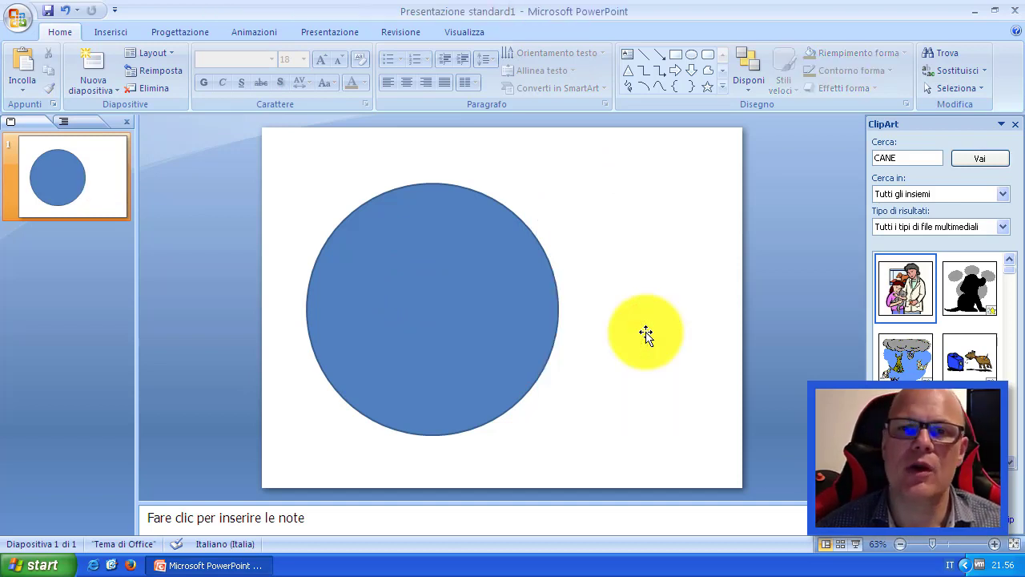
click(466, 330)
key(Delete)
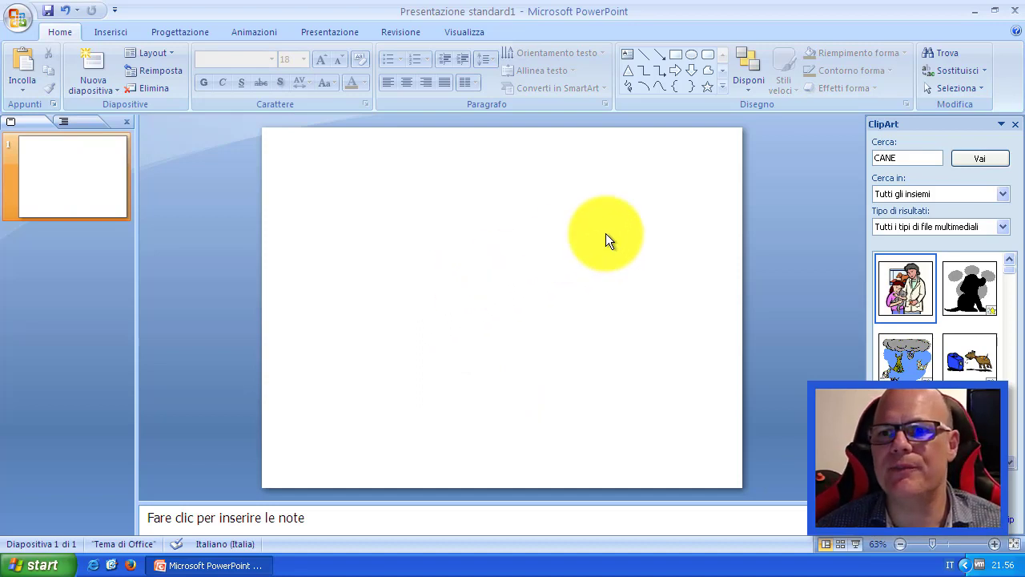
- Reinsert the veterinarian clip art, shift it left and enlarge it
click(902, 294)
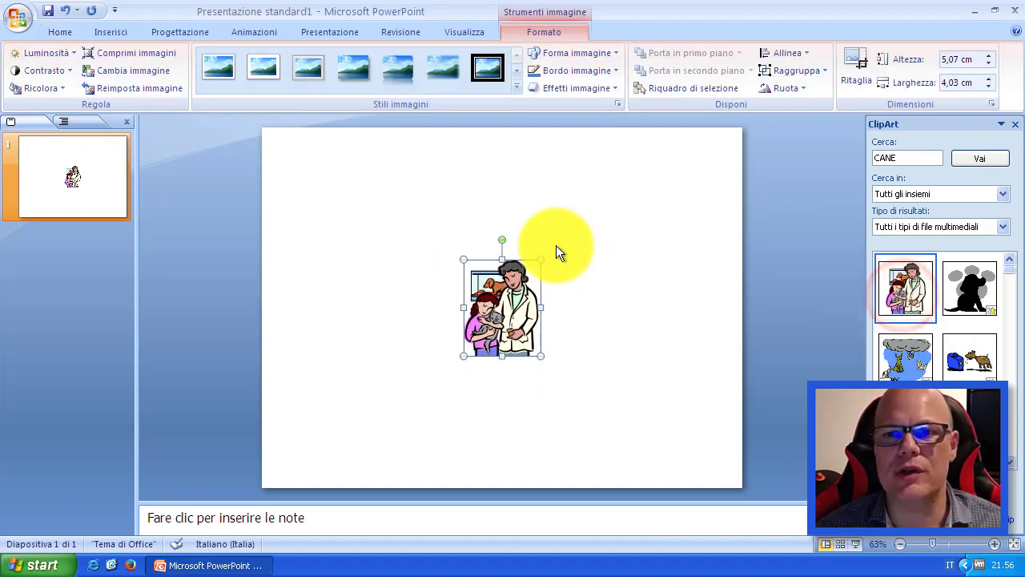
drag(522, 284, 452, 302)
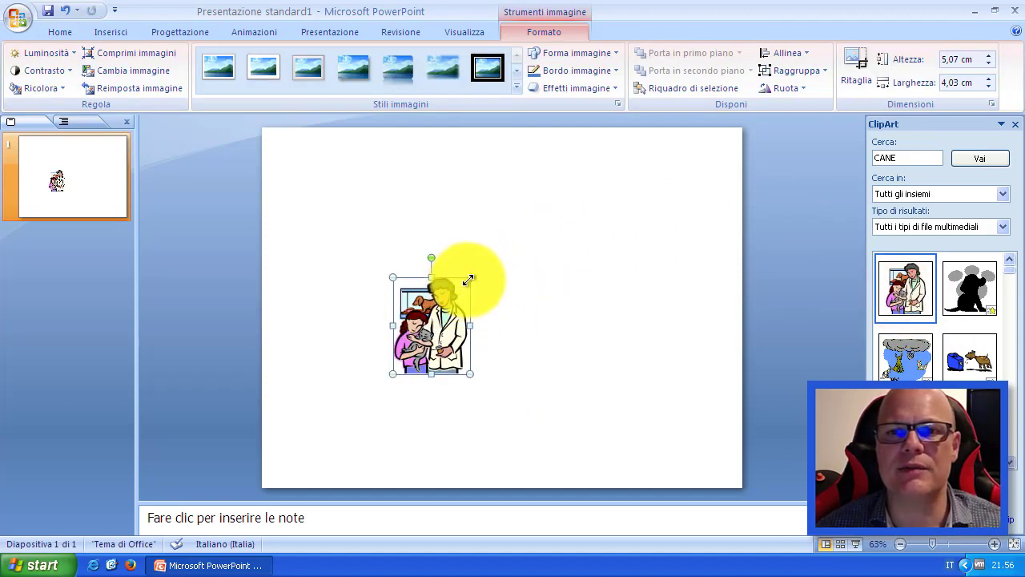
drag(508, 250, 526, 207)
click(115, 34)
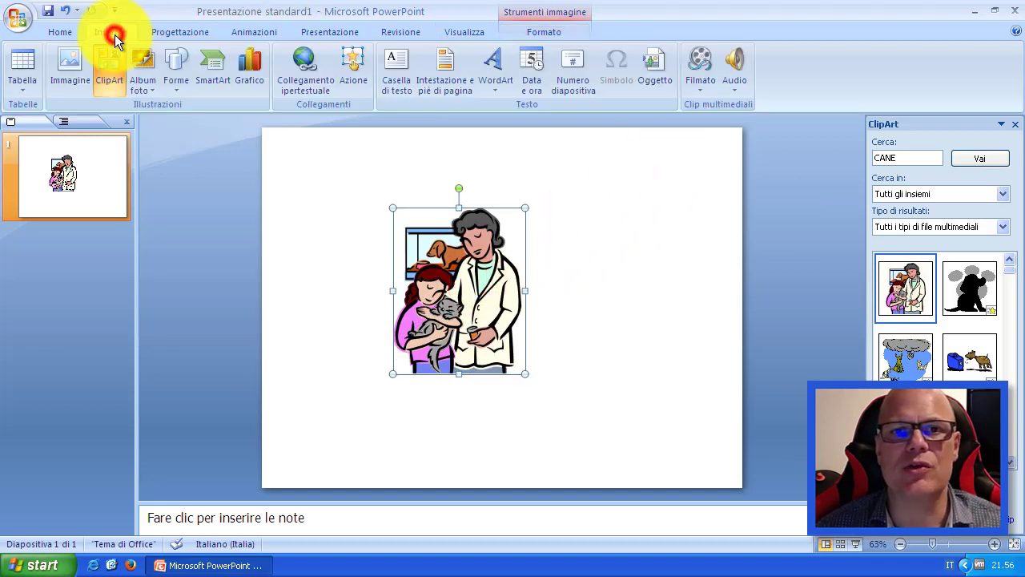
- Draw a large blue oval over the clip art and nudge it slightly left
click(174, 89)
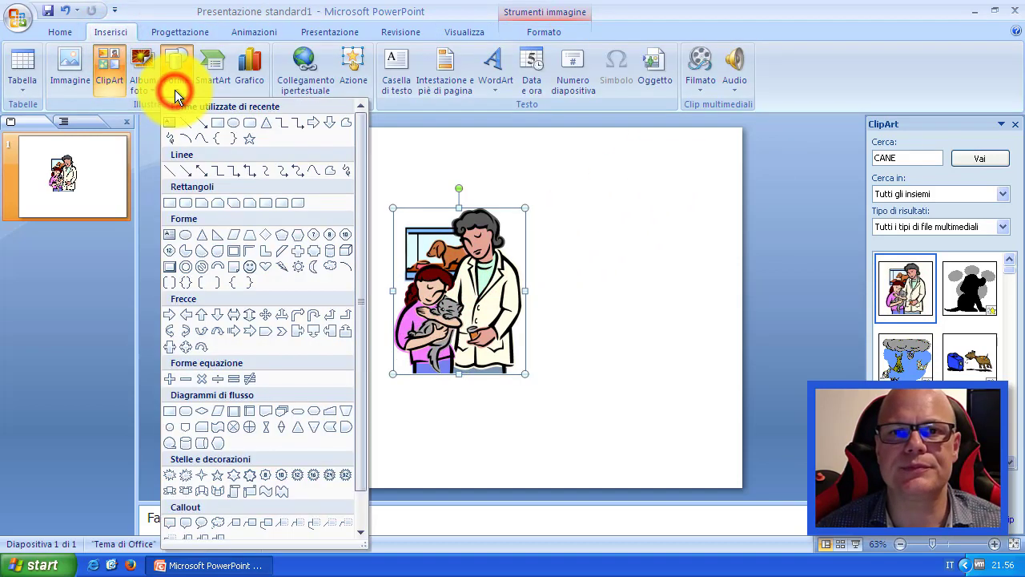
click(235, 120)
drag(318, 146, 653, 447)
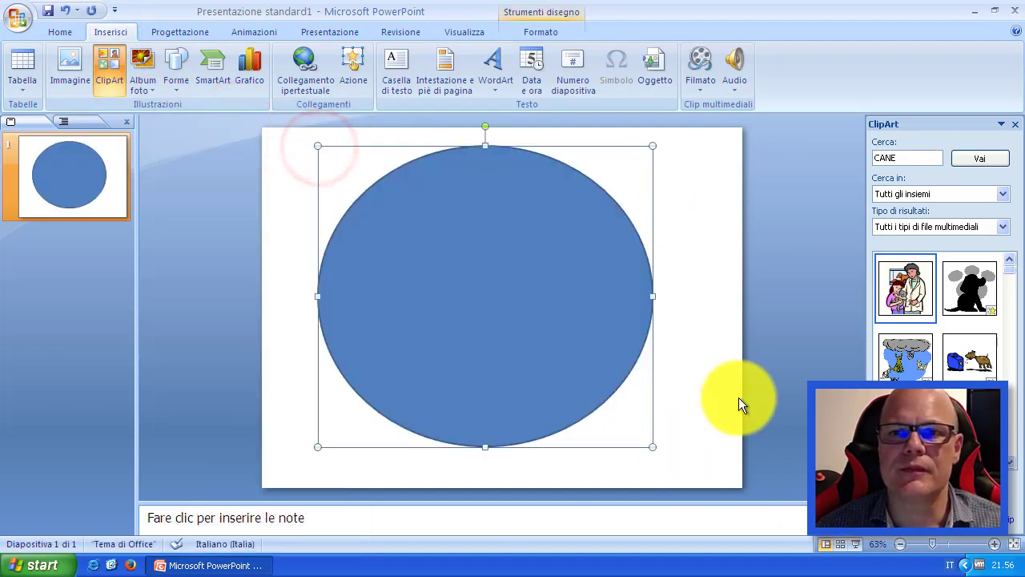
click(671, 390)
drag(487, 287, 468, 293)
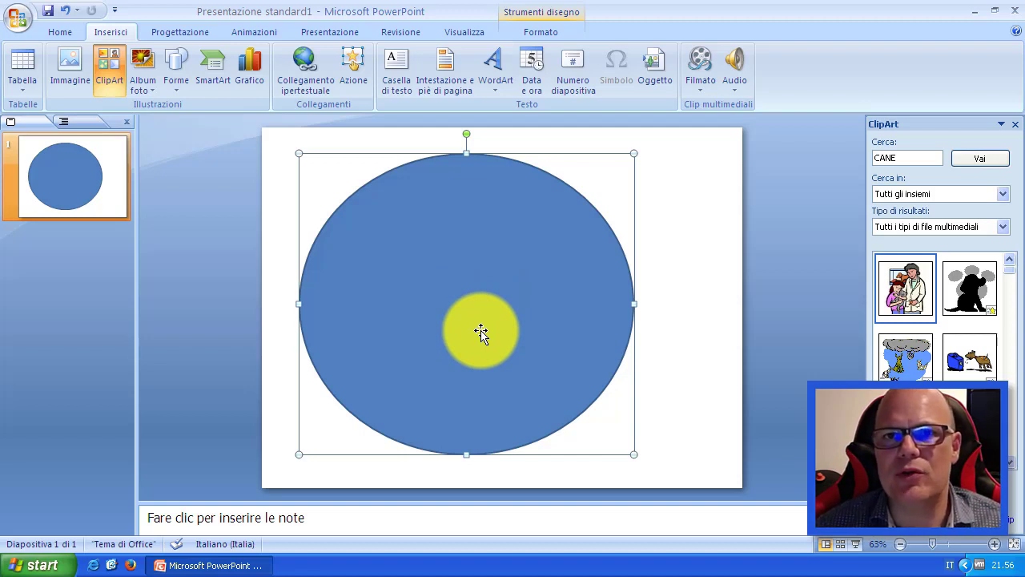
- Move the oval aside to reveal the clip art, then reposition the picture back behind the oval
drag(461, 296, 569, 330)
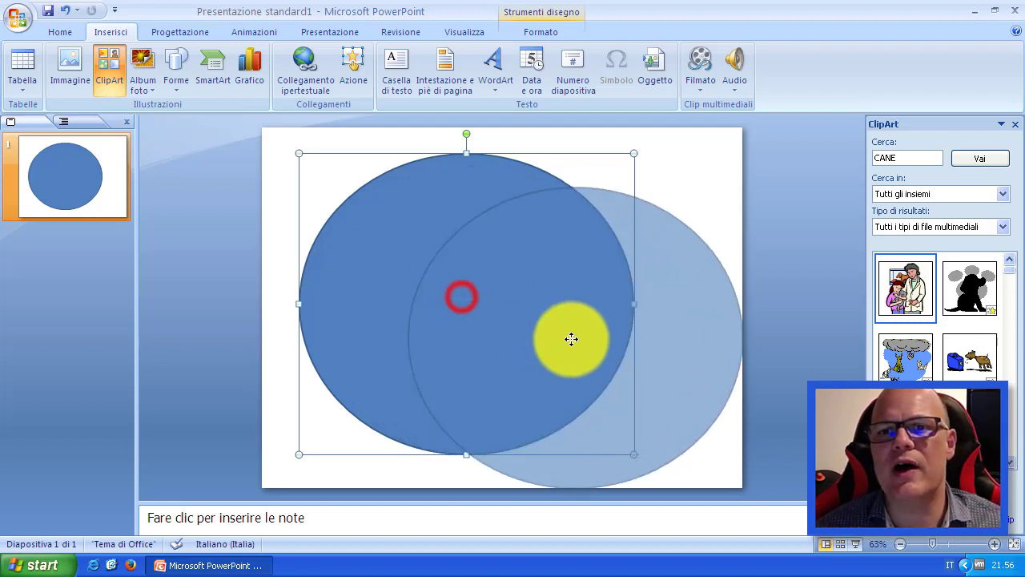
click(412, 248)
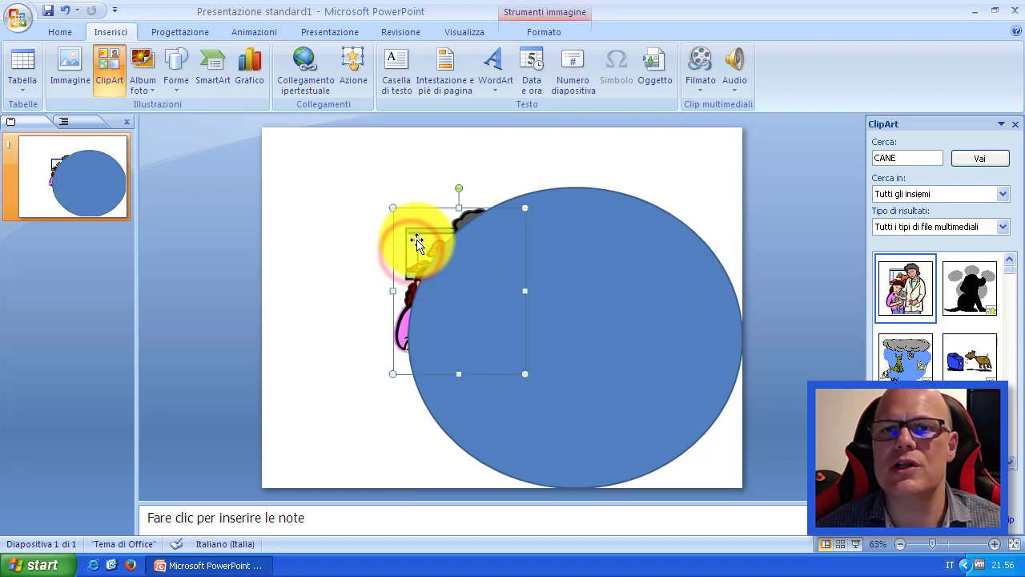
mouse_move(416, 242)
mouse_down()
mouse_move(296, 190)
mouse_move(434, 256)
mouse_up()
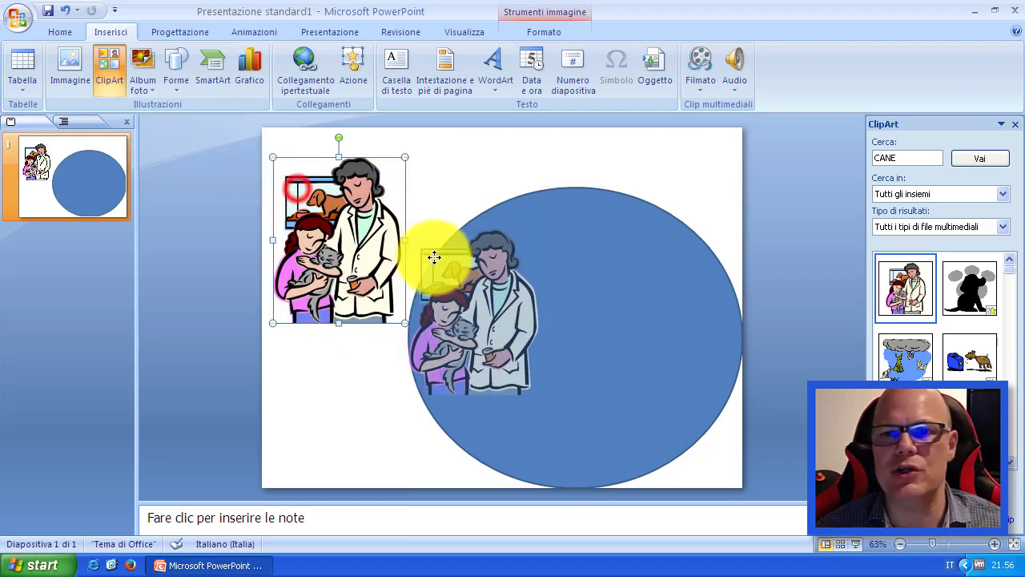
mouse_move(610, 307)
mouse_down()
mouse_move(487, 276)
mouse_move(500, 277)
mouse_up()
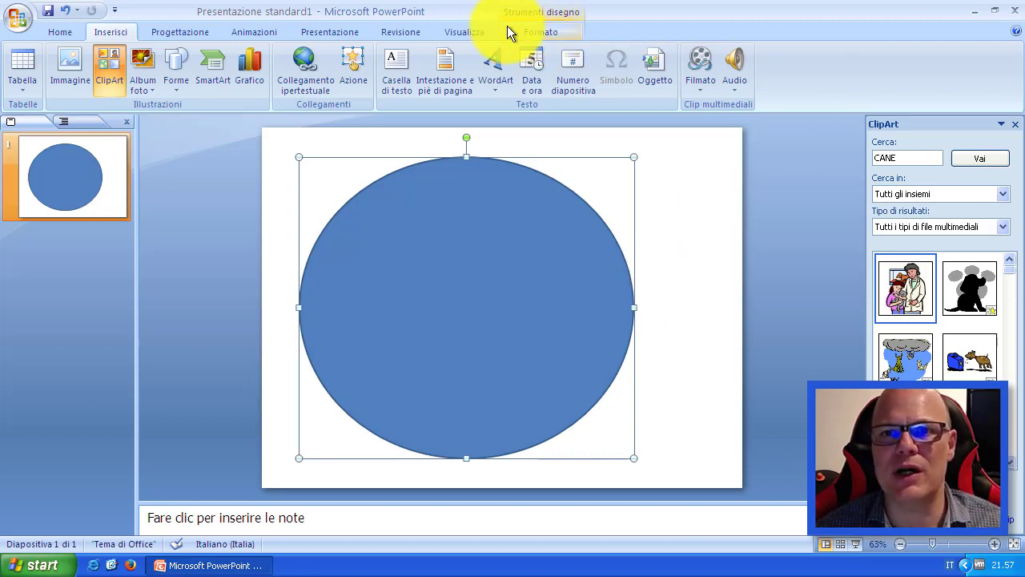
- Close the ClipArt task pane from the Formato tab view to widen the slide
click(559, 30)
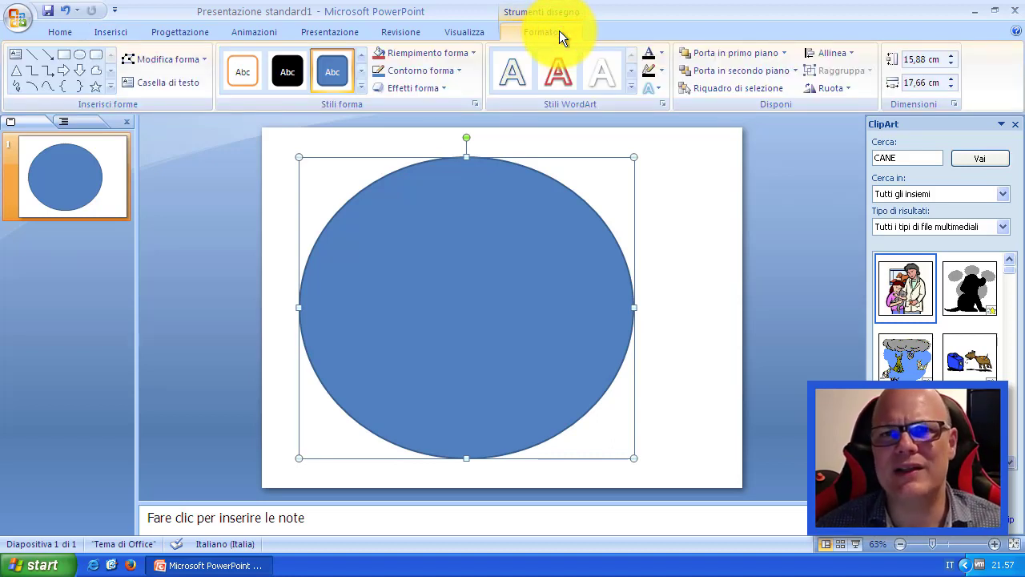
click(1015, 126)
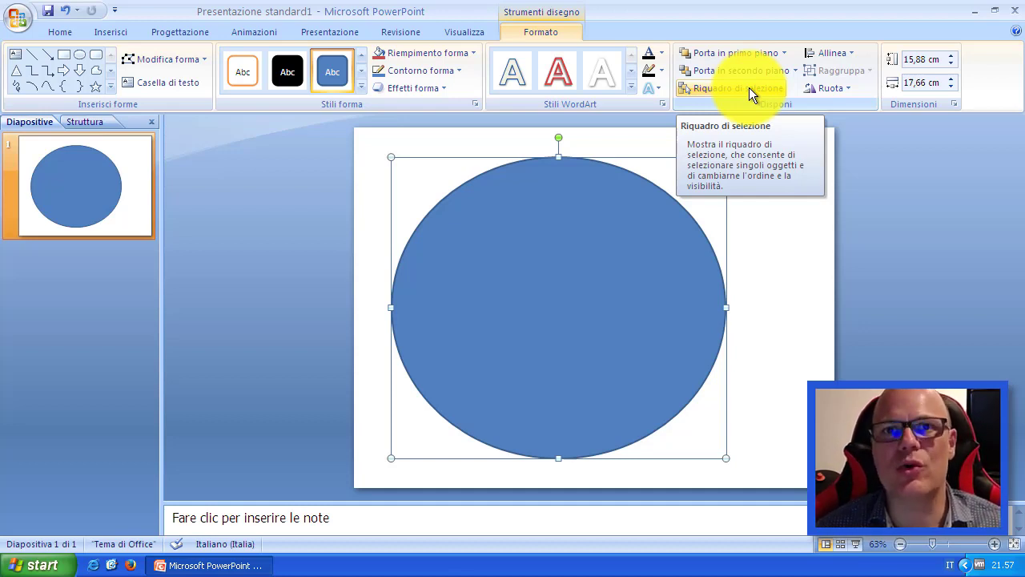
- Open the Selection and Visibility pane listing Ovale 6 and Picture 3
click(749, 87)
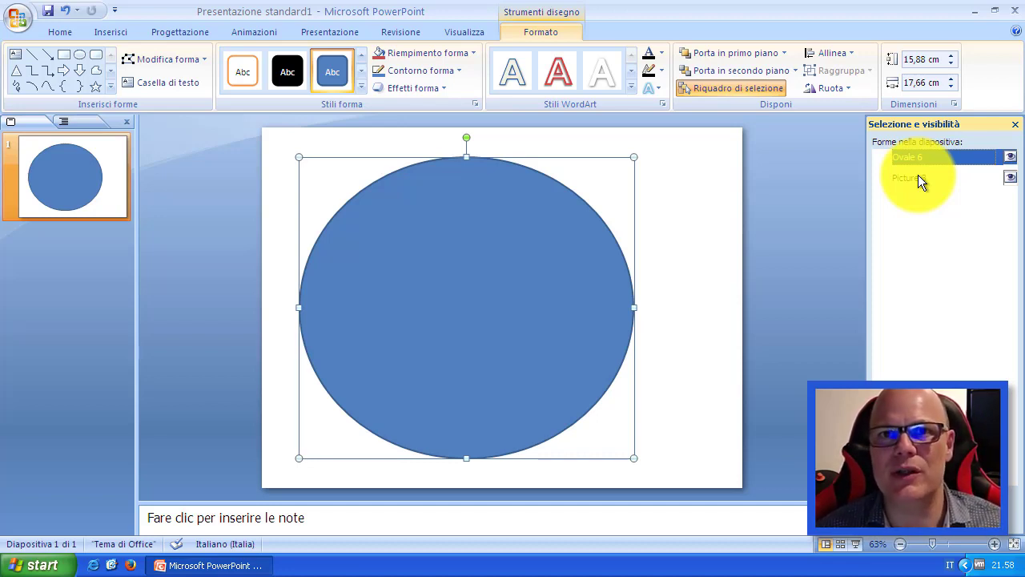
click(972, 230)
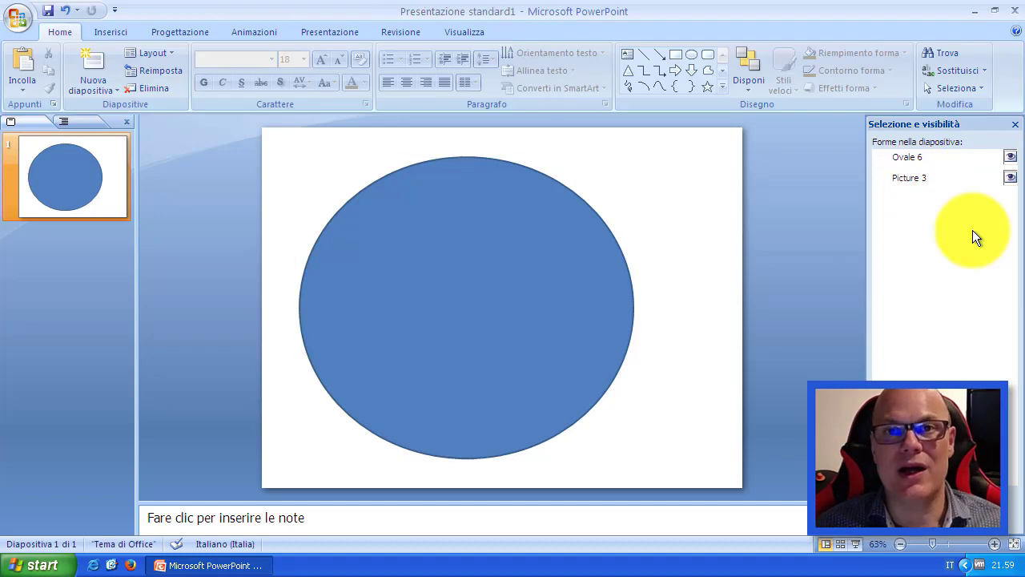
- Select Picture 3, pull the vet clip art out from behind the oval, then tuck it back
click(910, 178)
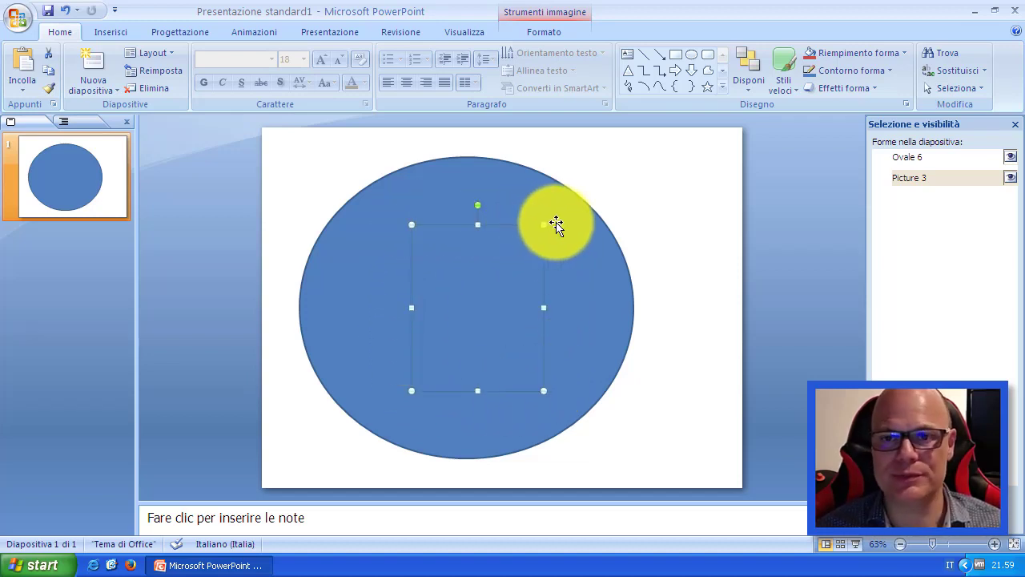
drag(512, 227, 686, 160)
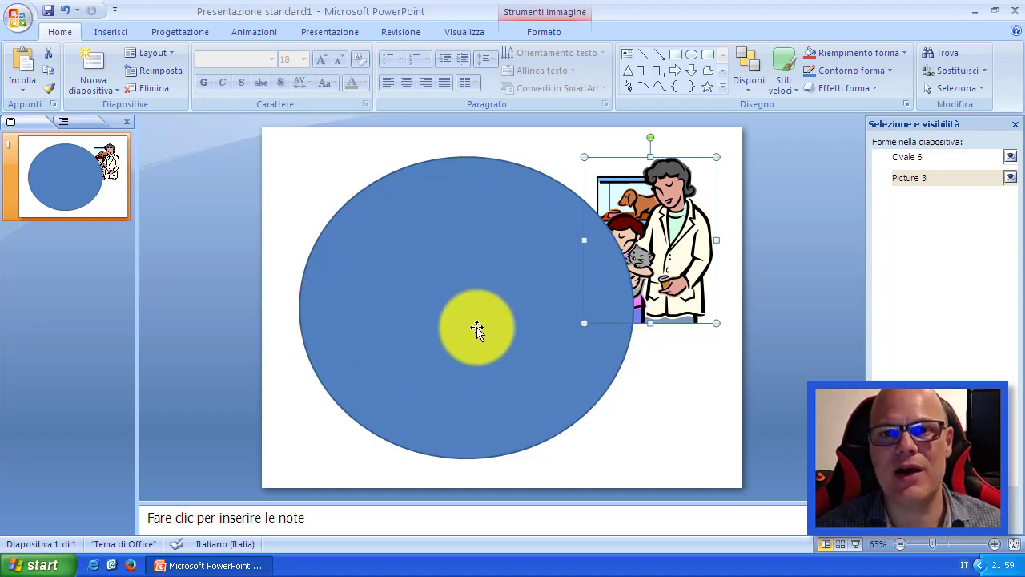
click(683, 228)
mouse_move(683, 229)
mouse_down()
mouse_move(679, 355)
mouse_move(430, 265)
mouse_up()
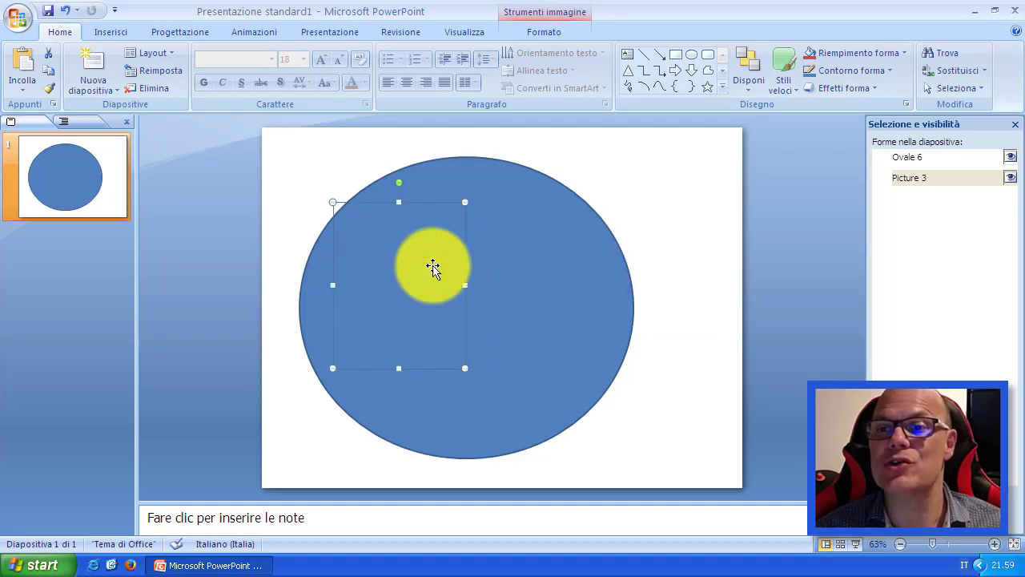
- Select hidden Picture 3 from the list and shift it slightly right toward the circle's centre
click(862, 195)
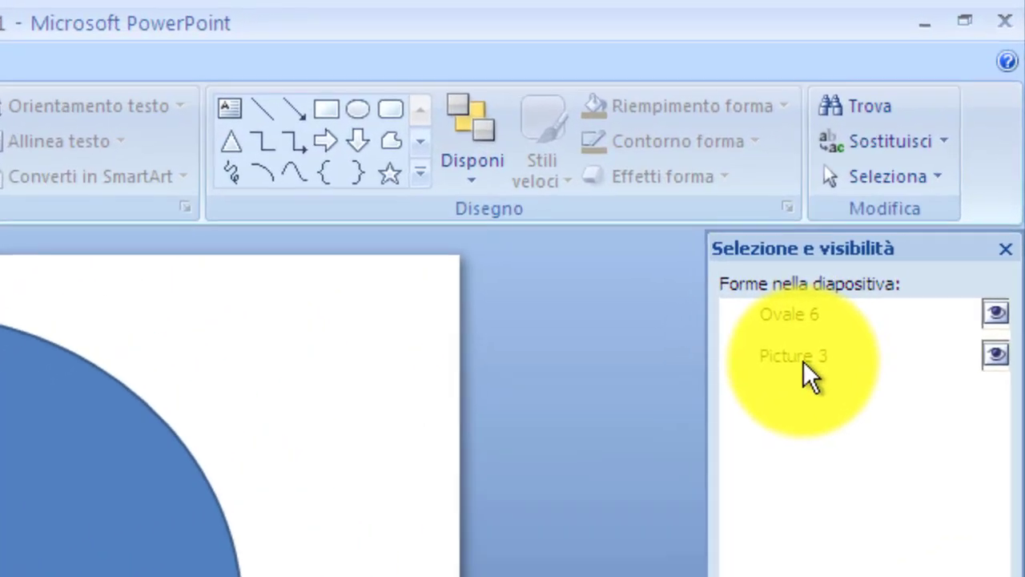
click(914, 180)
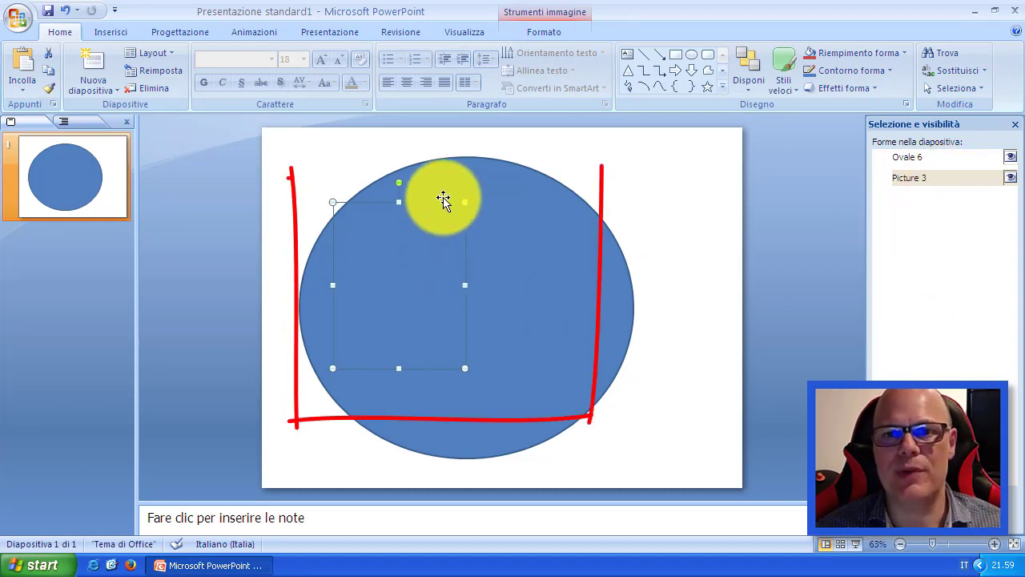
drag(436, 202, 507, 213)
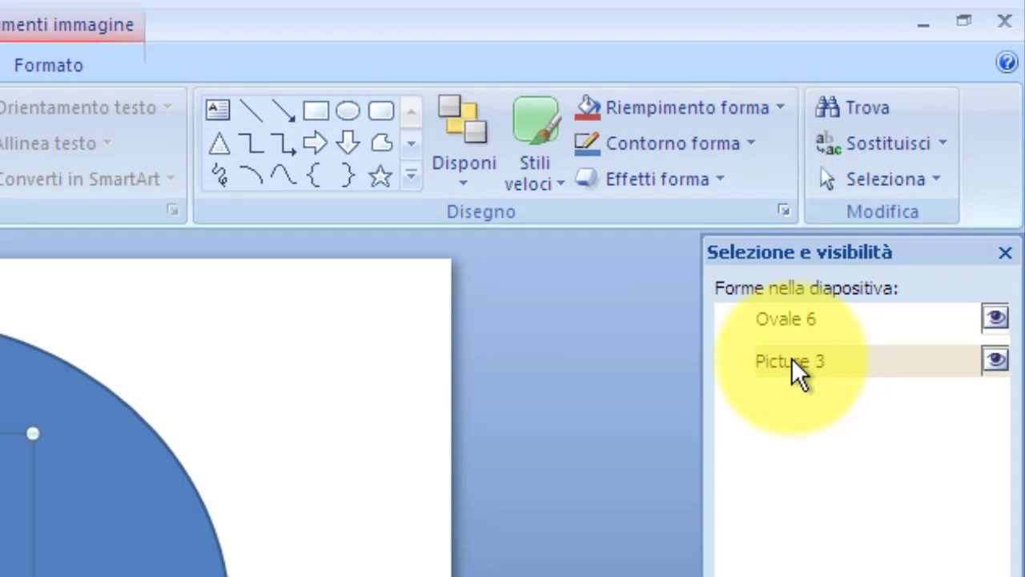
- Rename the Picture 3 entry in the Selection pane to CANE
click(791, 361)
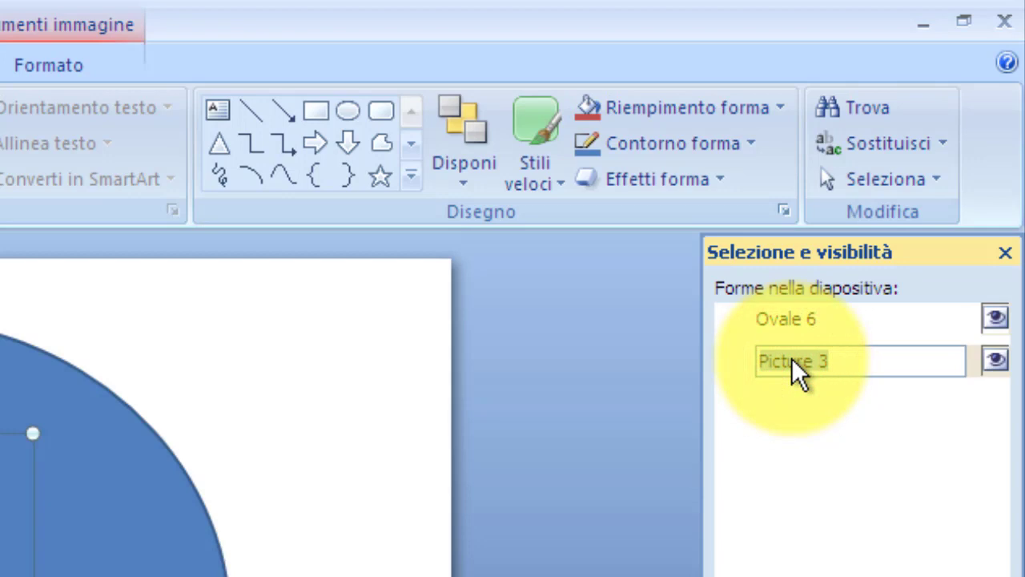
text(CANE)
key(Return)
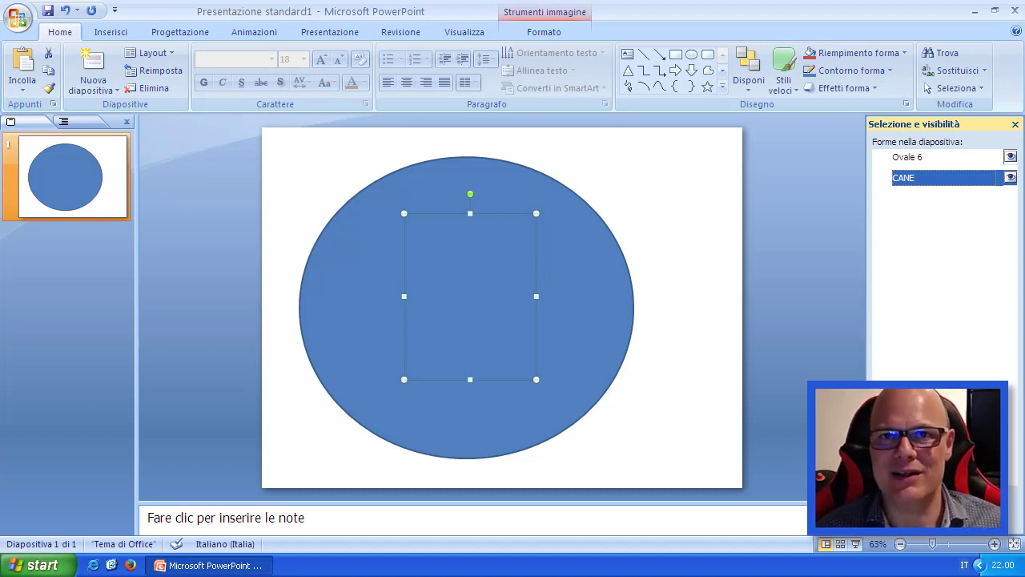
- Draw a medium oval at the slide's right and another over the big oval's lower right
click(106, 32)
click(174, 82)
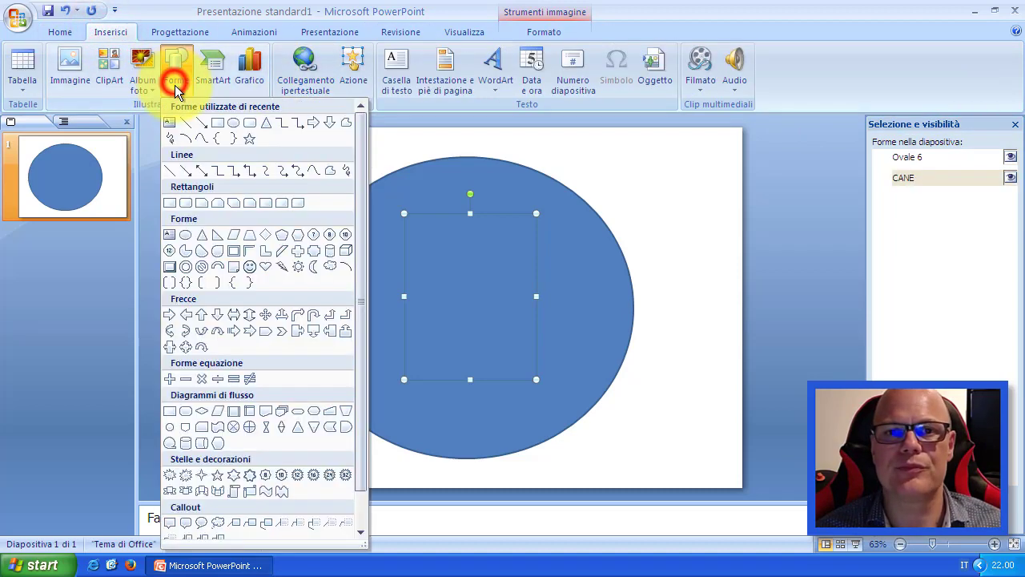
click(233, 125)
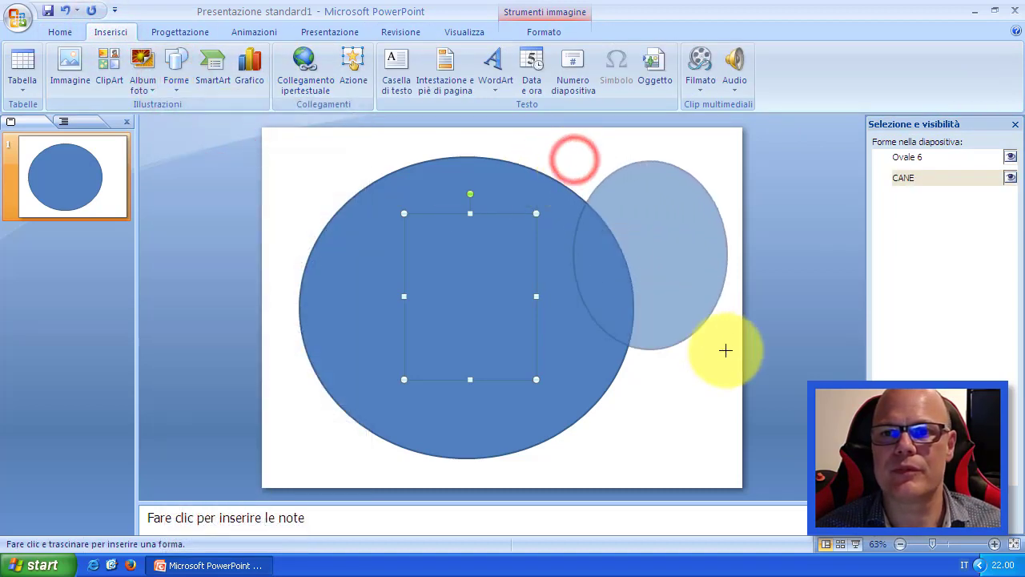
drag(657, 273, 728, 350)
click(176, 80)
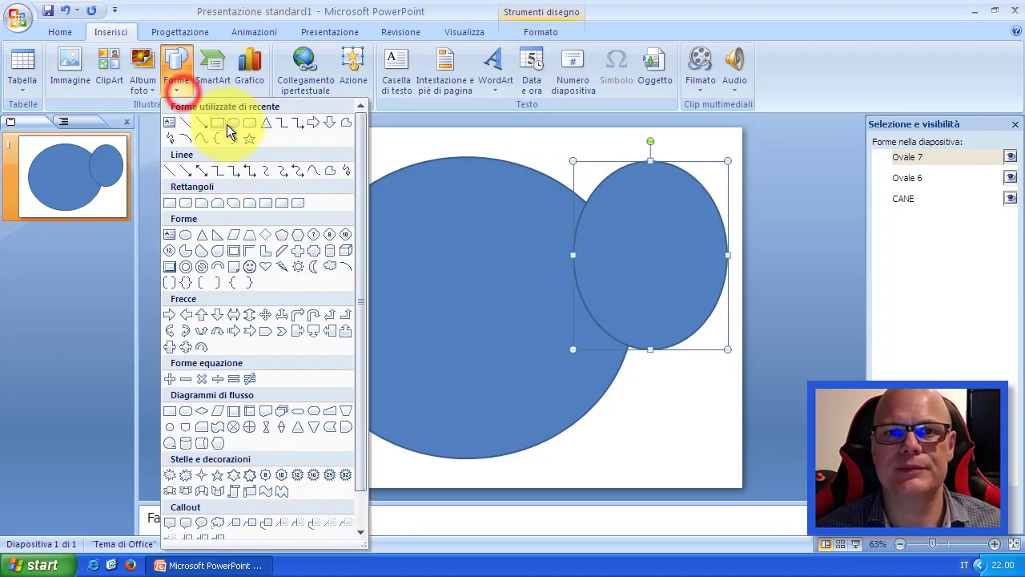
click(230, 124)
drag(490, 285, 649, 433)
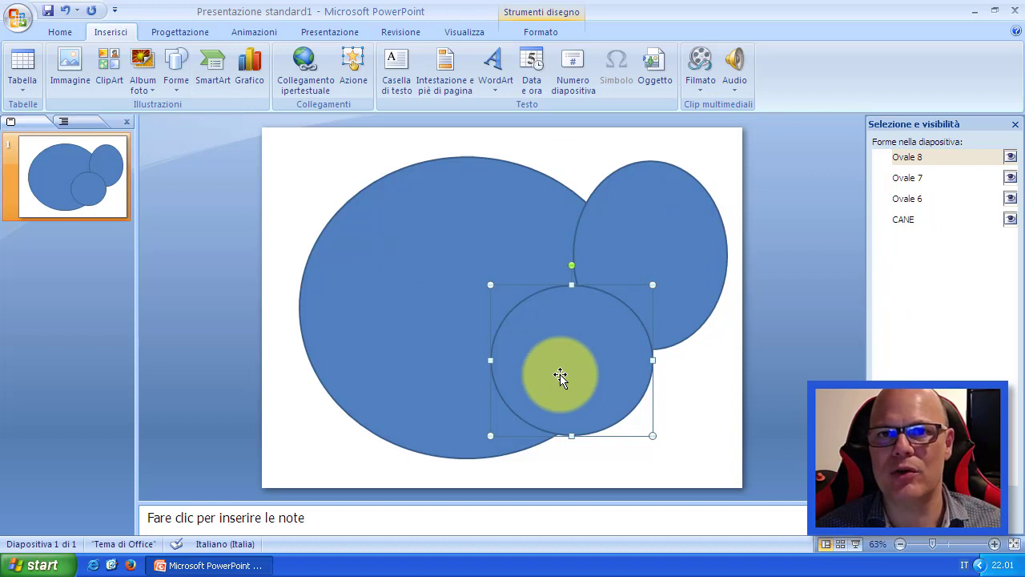
- Rename Ovale 6 to OVALE GRANDE and Ovale 7 to OVALE MEDIO in the Selection pane
click(917, 199)
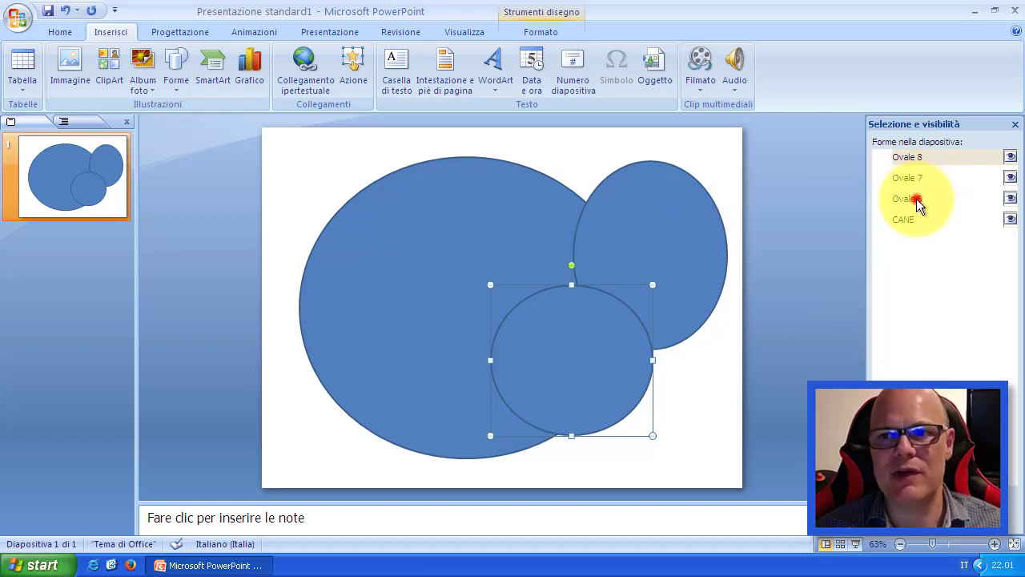
click(916, 199)
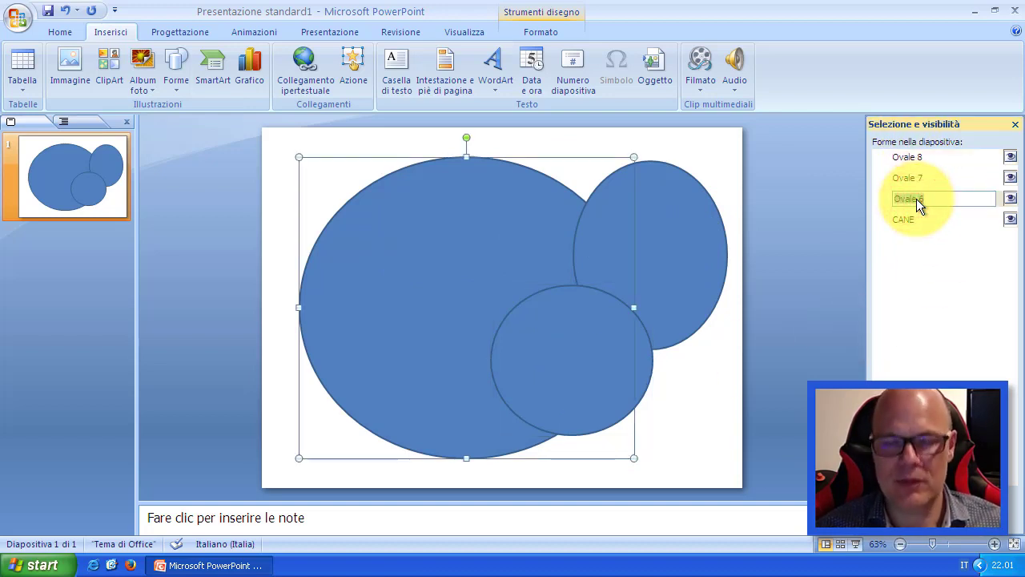
text(OVALE GRANDE)
key(Return)
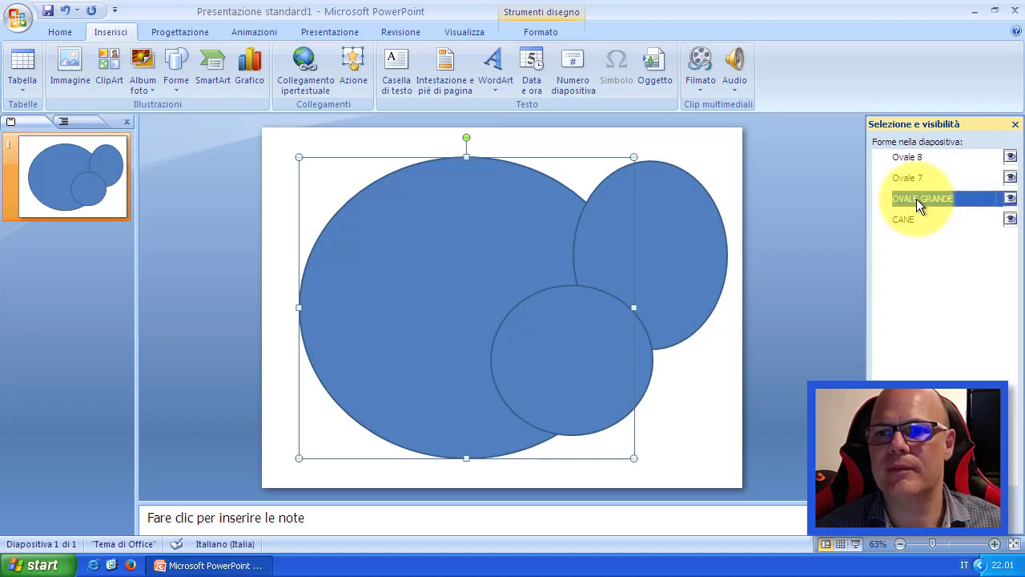
click(920, 184)
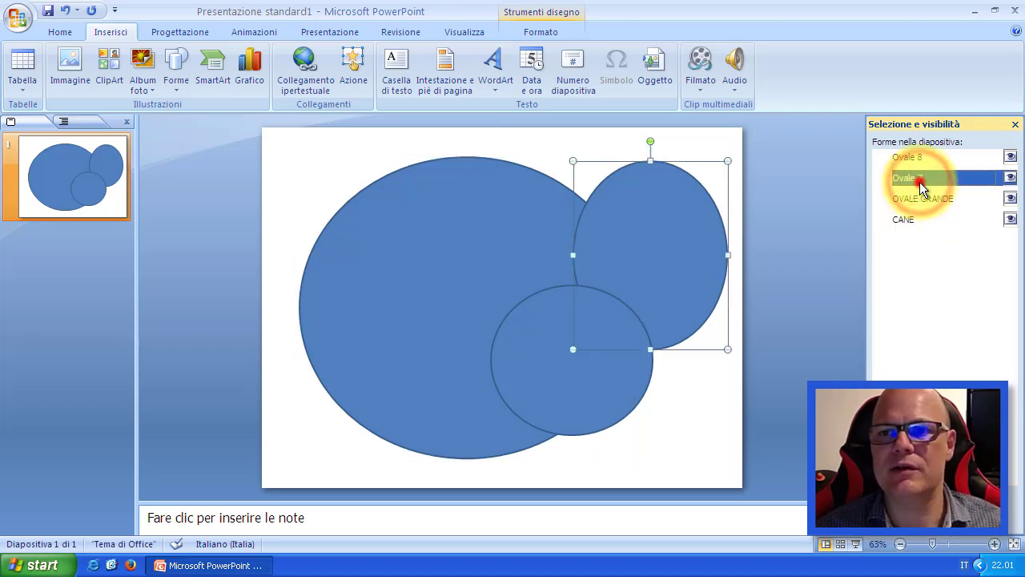
click(920, 182)
text(OVALE MEDIO)
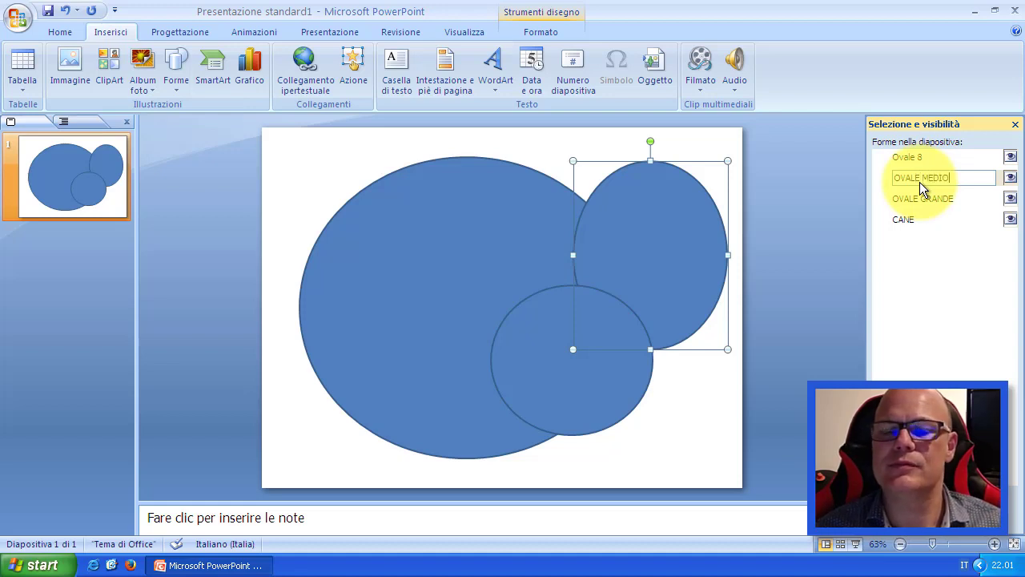
key(Return)
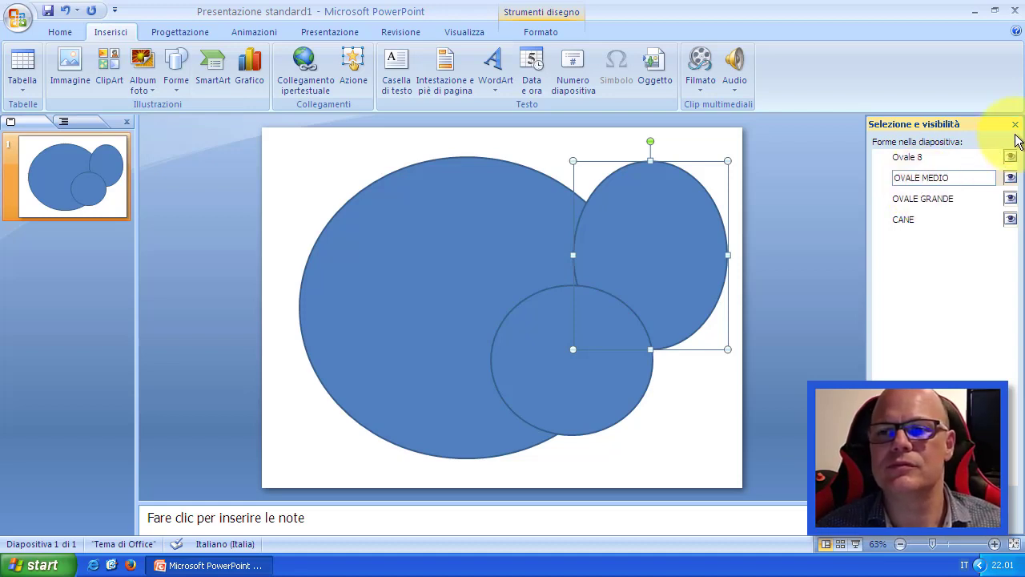
click(535, 385)
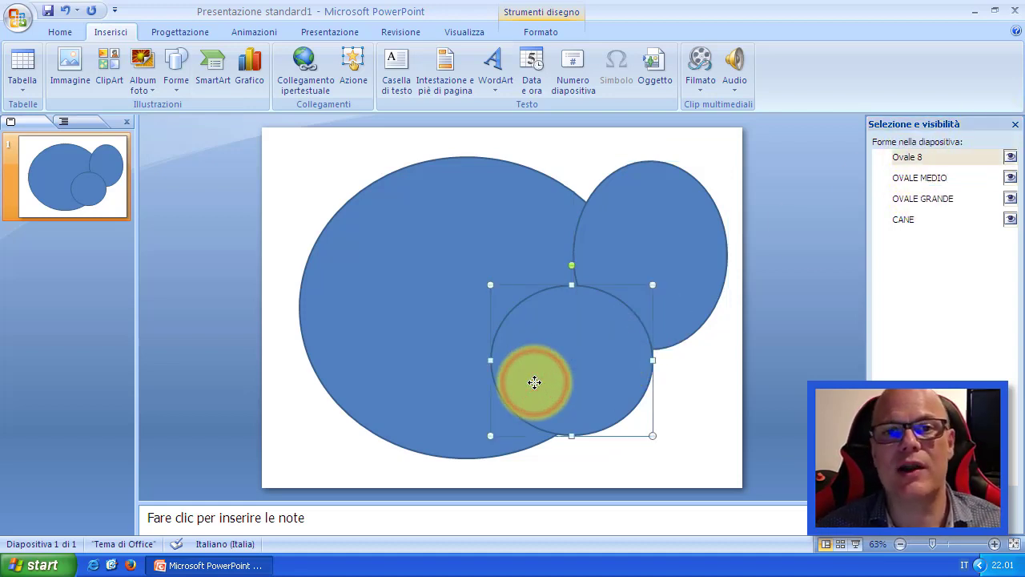
- Fill the small oval with red using the Format shape fill
click(540, 32)
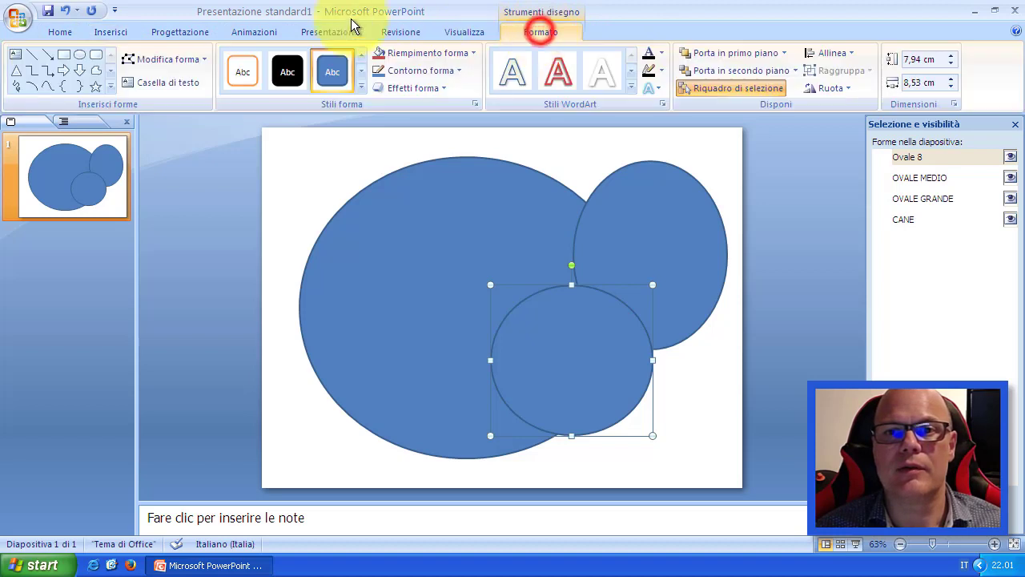
click(433, 58)
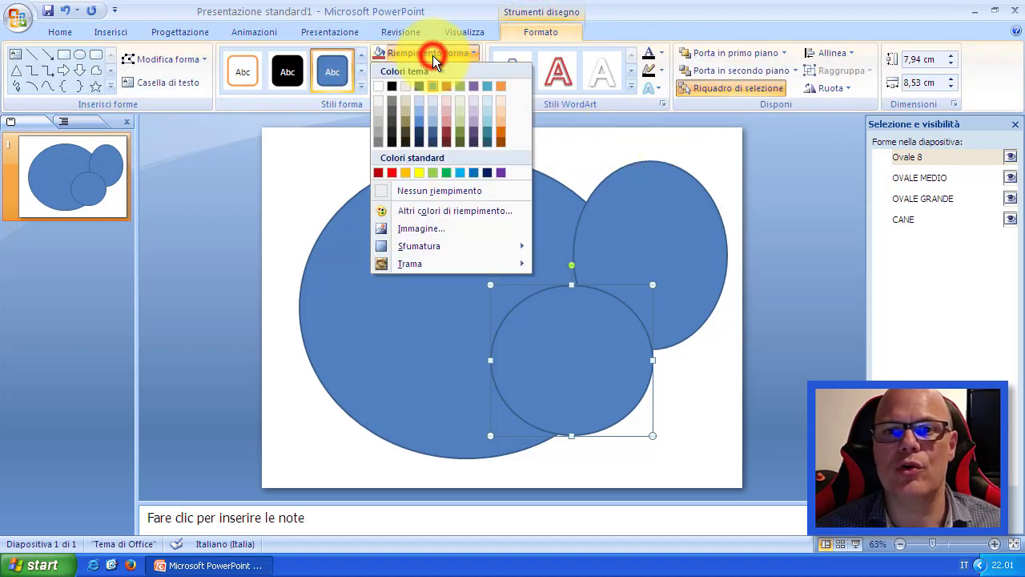
click(389, 169)
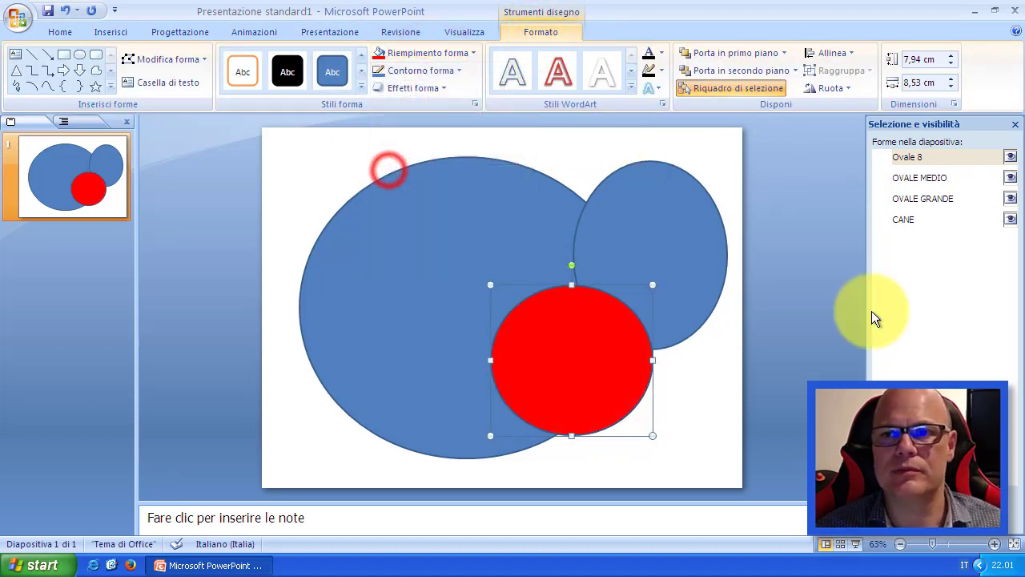
- Rename the small oval's entry to OVALE ROSSO
click(908, 157)
text(OVALE RO)
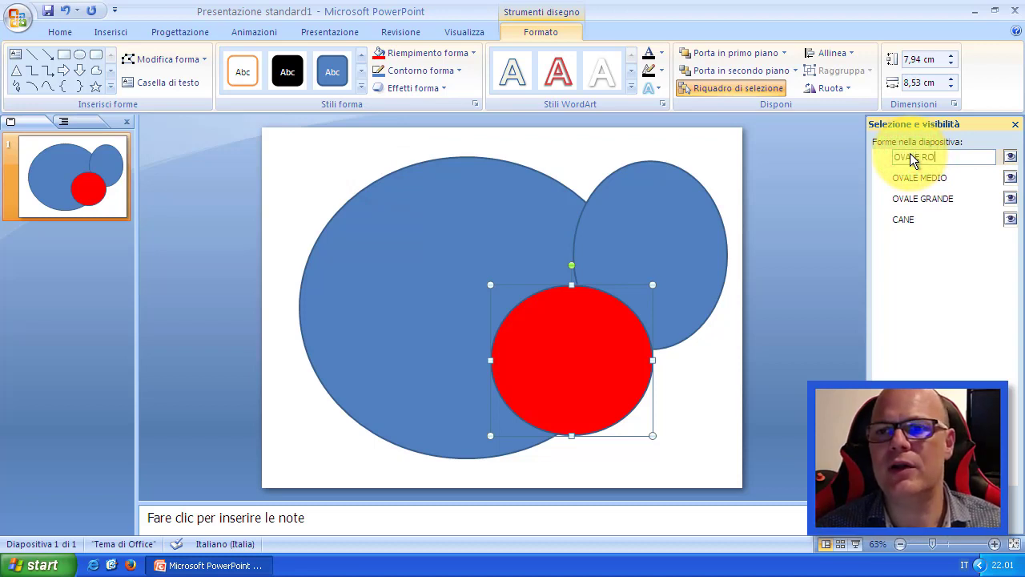
text(SSO)
key(Return)
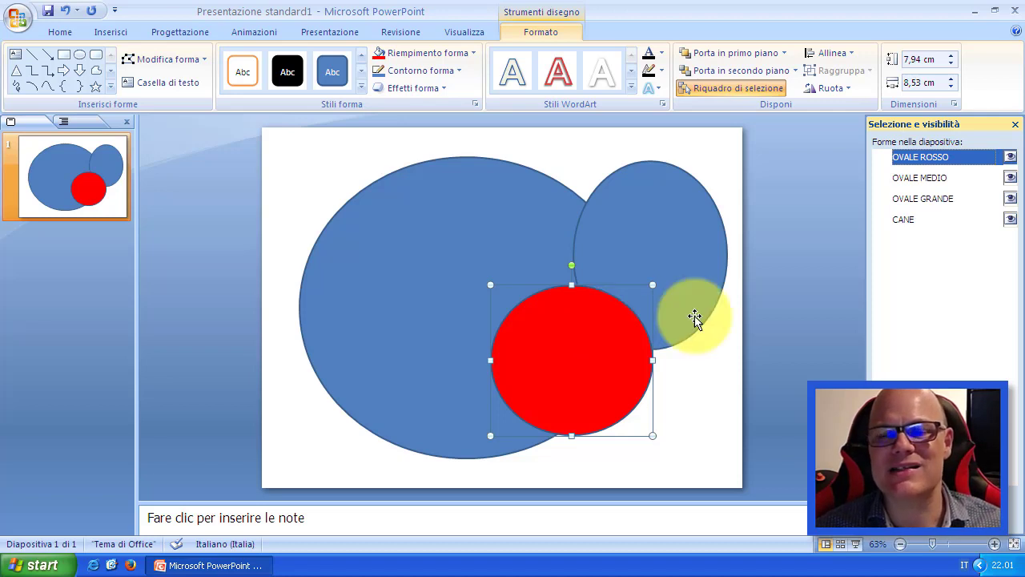
- Move the CANE clip art to the slide's upper left behind the large blue oval, then reselect CANE
click(903, 221)
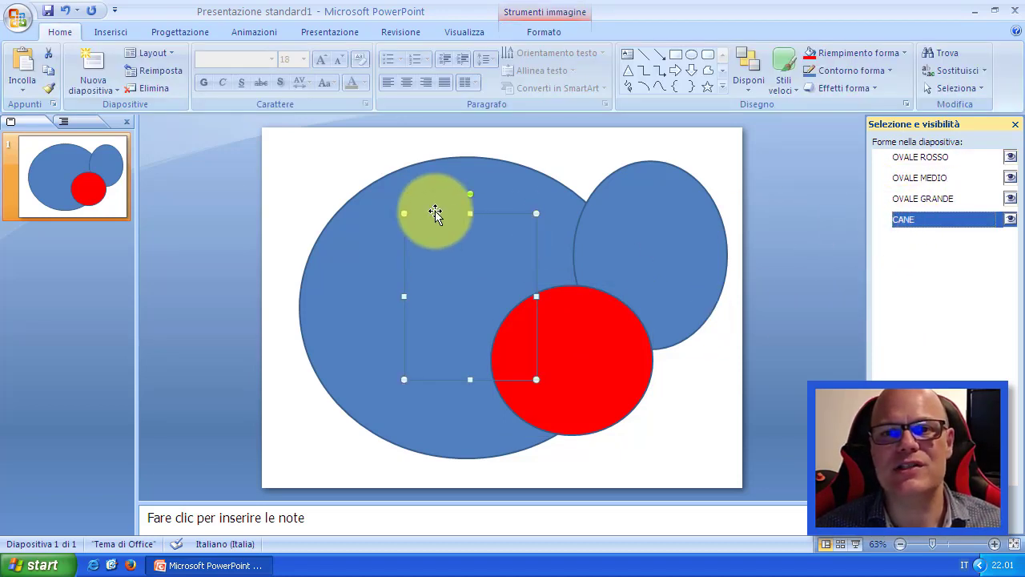
drag(440, 210, 320, 142)
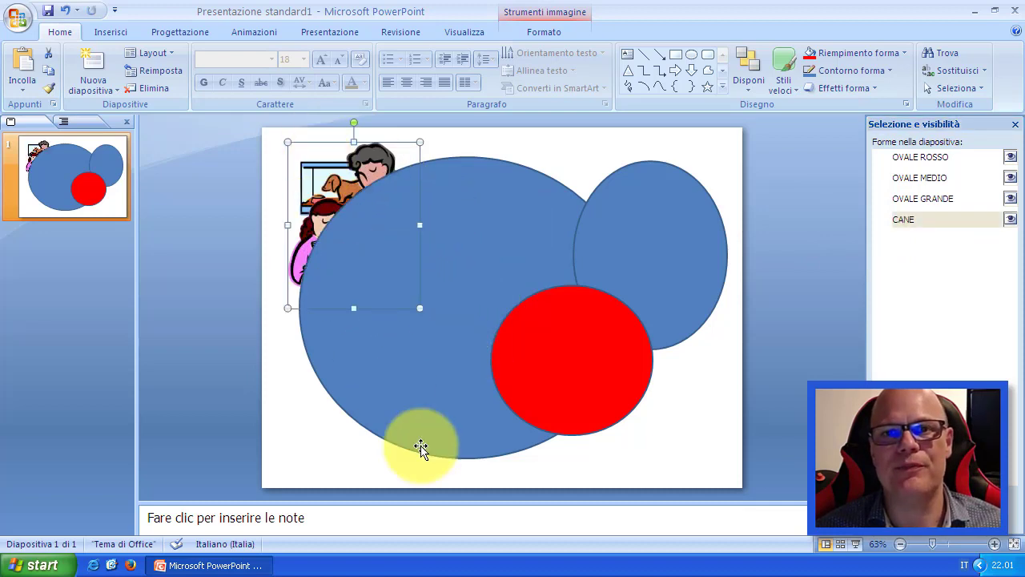
click(289, 448)
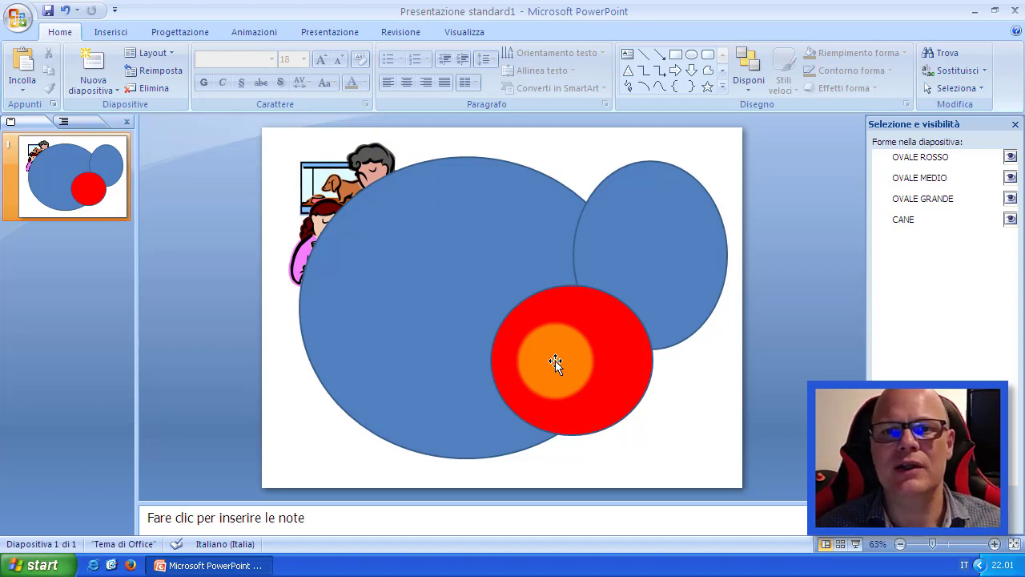
click(375, 268)
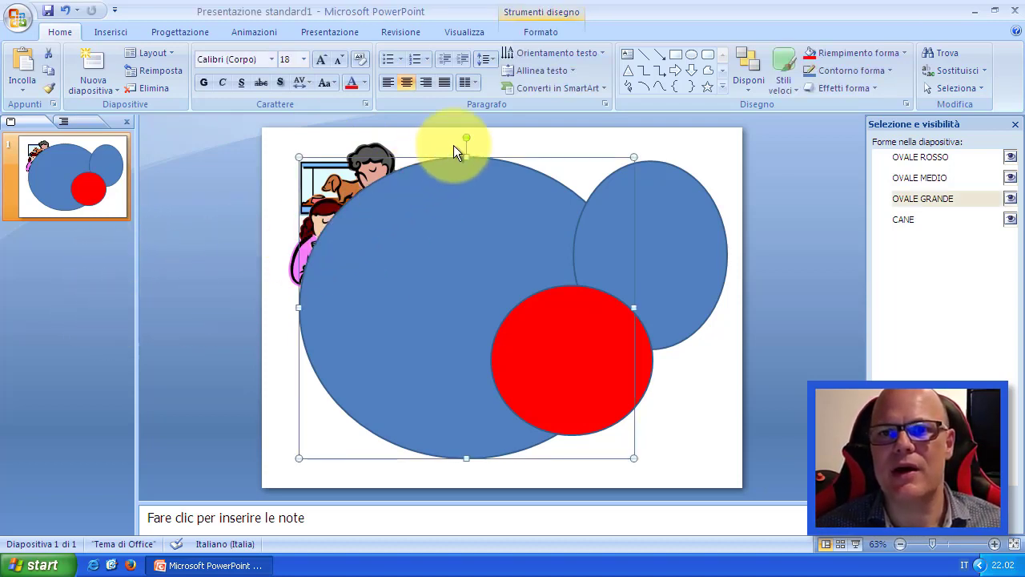
click(556, 30)
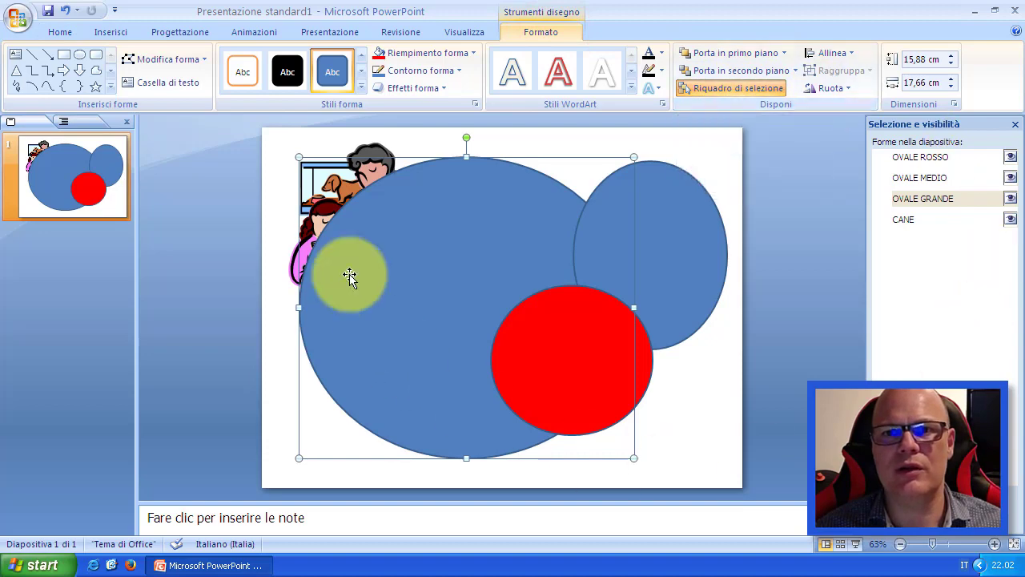
click(925, 221)
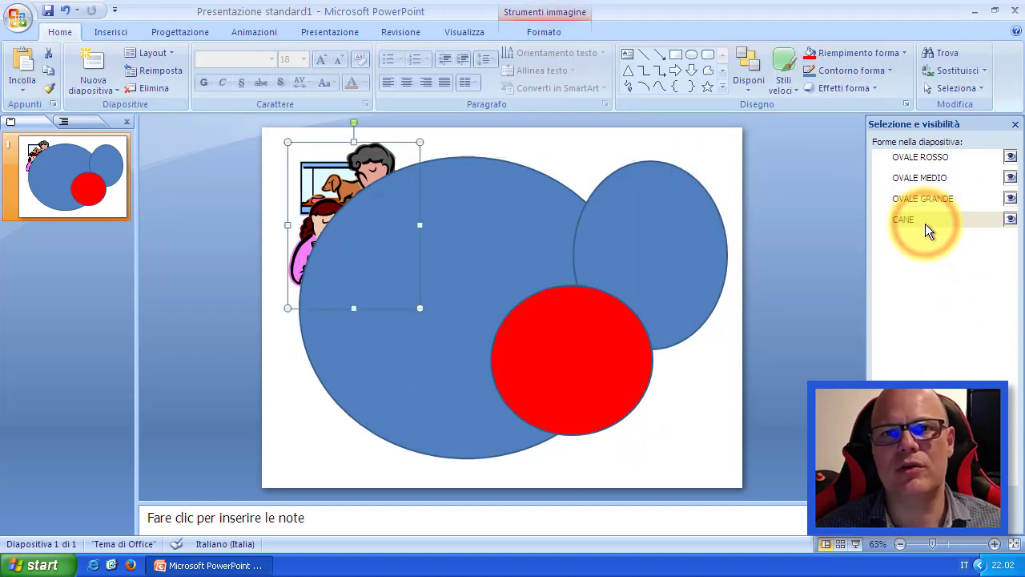